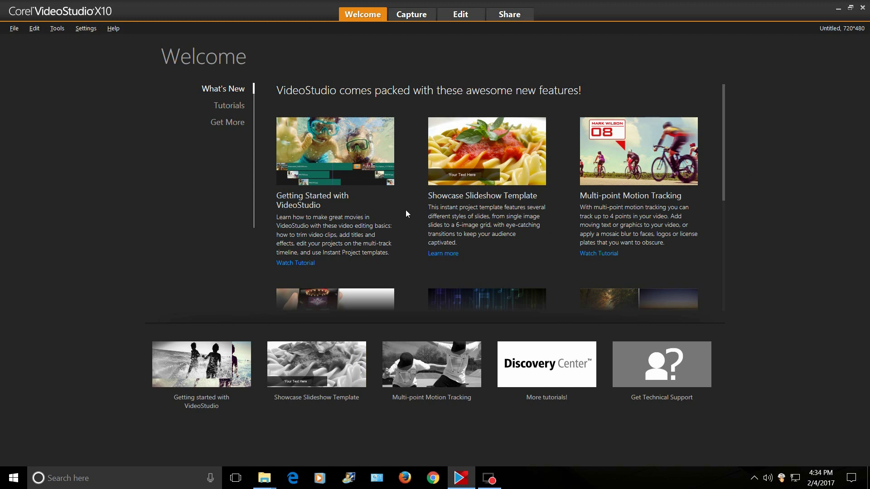
Scroll down through the What's New feature cards on the Welcome page
{"action": "scroll", "coordinate": [399, 208], "scroll_direction": "down", "scroll_amount": 1}
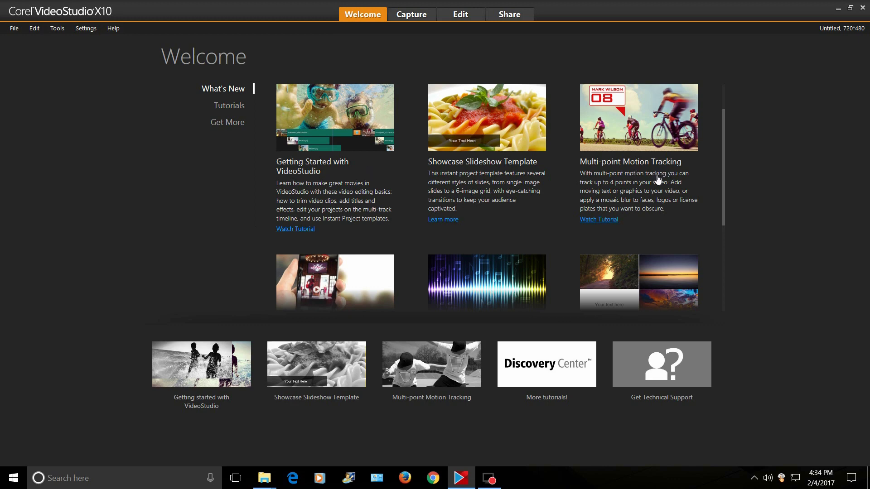
{"action": "scroll", "coordinate": [617, 190], "scroll_direction": "down", "scroll_amount": 3}
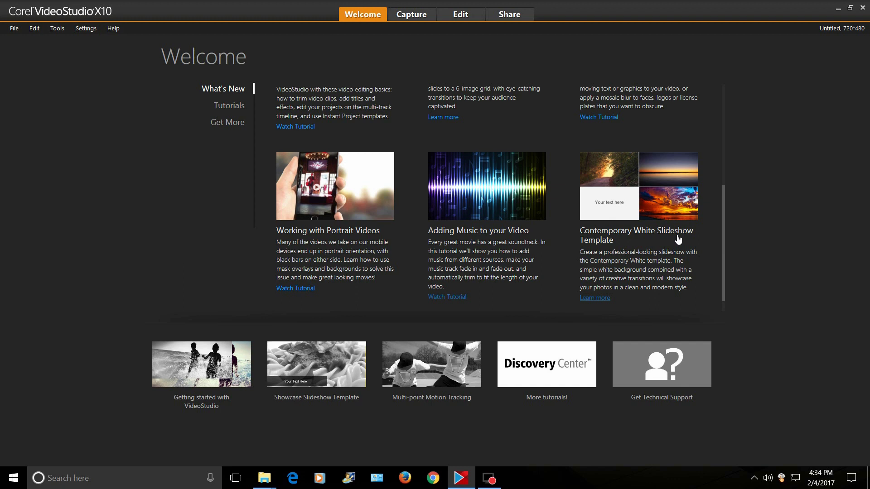
{"action": "scroll", "coordinate": [676, 240], "scroll_direction": "down", "scroll_amount": 1}
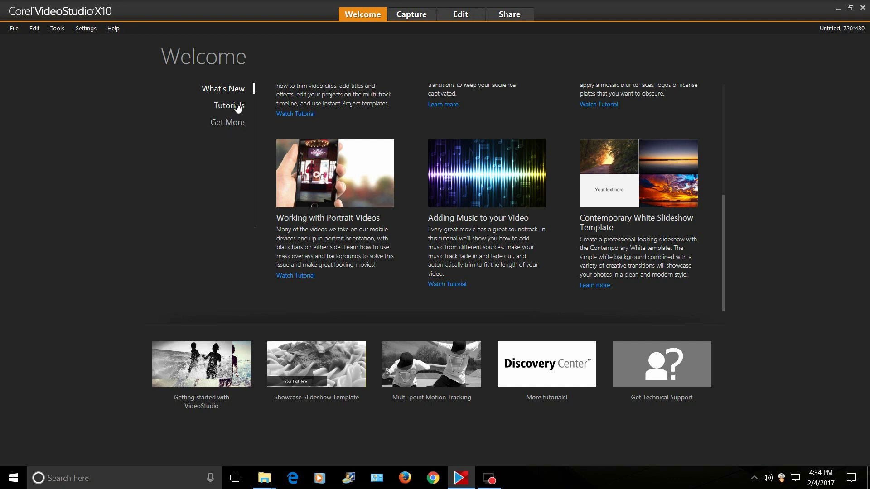
Browse the Get More store's paid effects and templates, then go back to What's New
{"action": "left_click", "coordinate": [233, 122]}
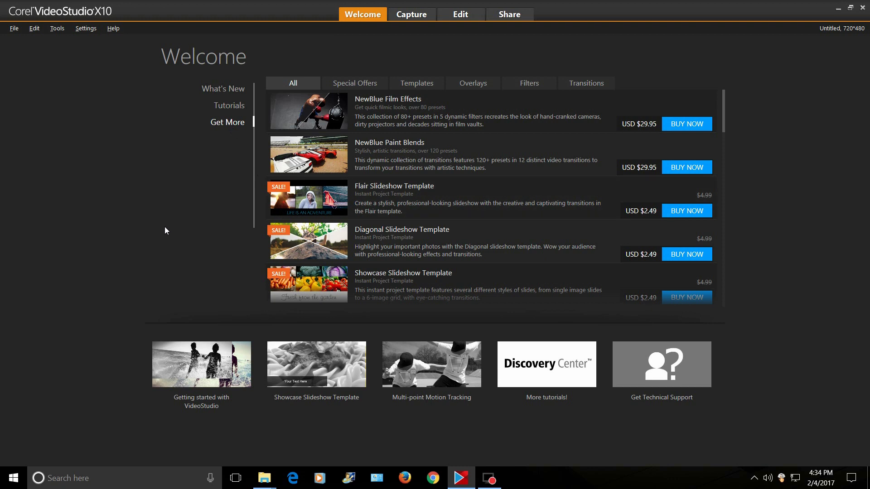
{"action": "scroll", "coordinate": [467, 205], "scroll_direction": "down", "scroll_amount": 3}
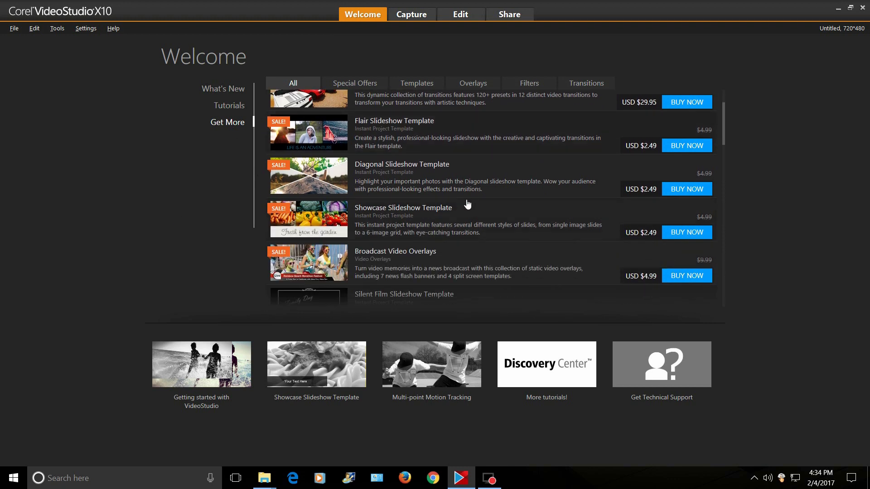
{"action": "scroll", "coordinate": [468, 204], "scroll_direction": "down", "scroll_amount": 7}
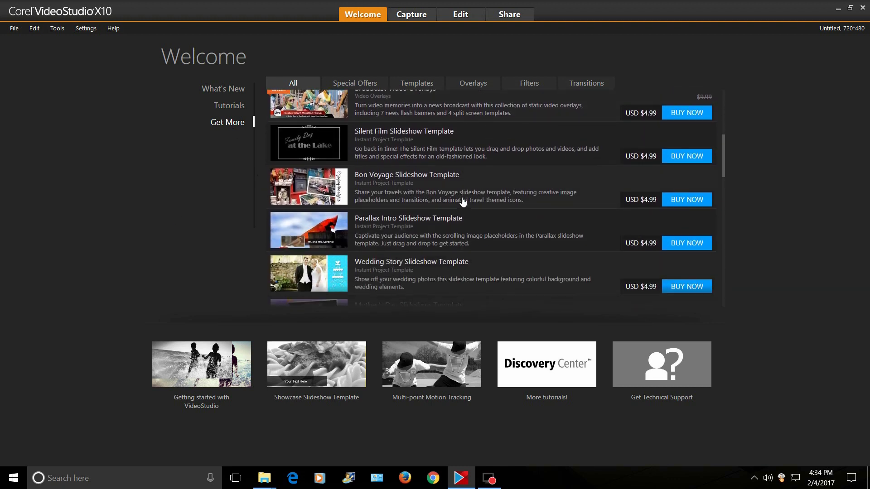
{"action": "scroll", "coordinate": [459, 198], "scroll_direction": "down", "scroll_amount": 4}
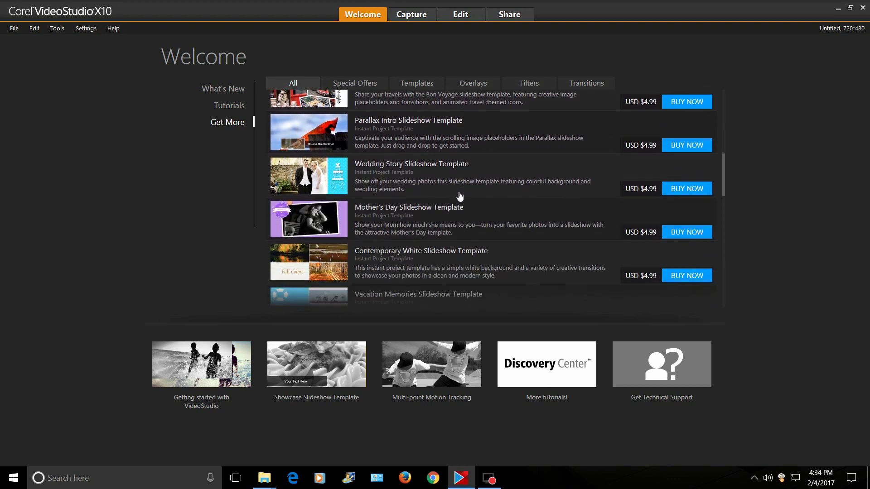
{"action": "scroll", "coordinate": [454, 196], "scroll_direction": "down", "scroll_amount": 4}
{"action": "scroll", "coordinate": [454, 196], "scroll_direction": "down", "scroll_amount": 4}
{"action": "scroll", "coordinate": [435, 230], "scroll_direction": "down", "scroll_amount": 3}
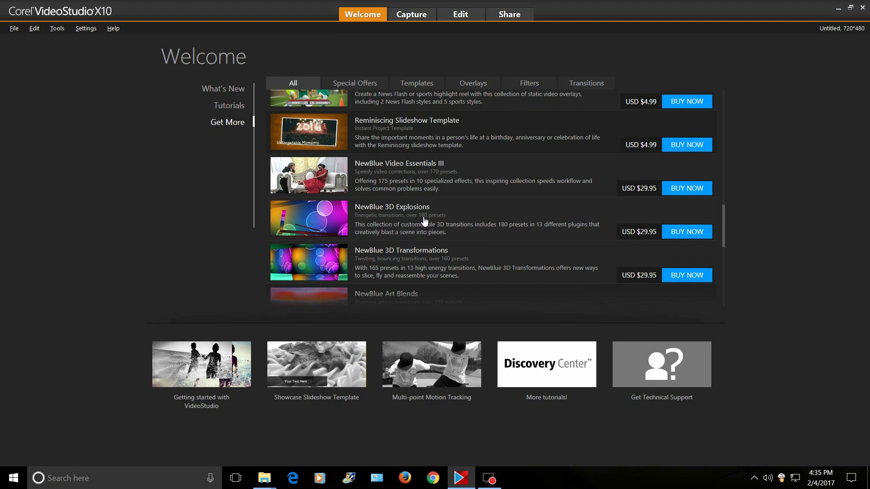
{"action": "scroll", "coordinate": [428, 218], "scroll_direction": "down", "scroll_amount": 6}
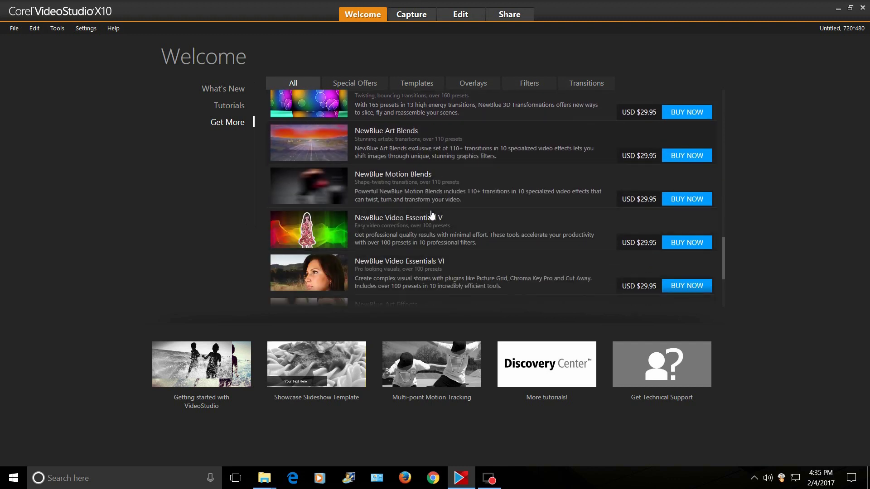
{"action": "scroll", "coordinate": [441, 215], "scroll_direction": "down", "scroll_amount": 5}
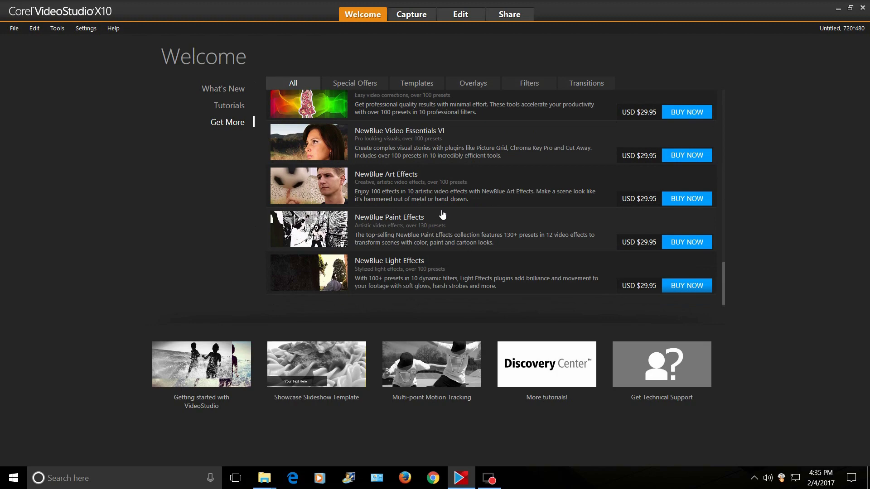
{"action": "scroll", "coordinate": [444, 214], "scroll_direction": "up", "scroll_amount": 15}
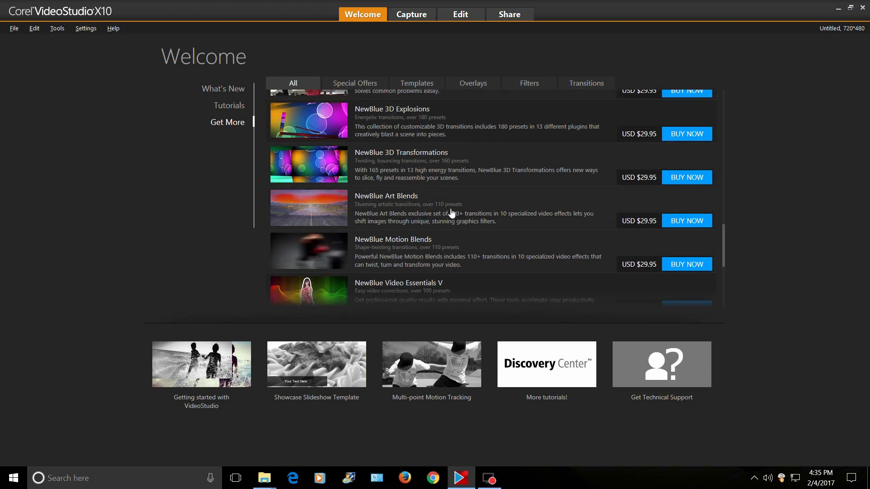
{"action": "scroll", "coordinate": [449, 212], "scroll_direction": "up", "scroll_amount": 10}
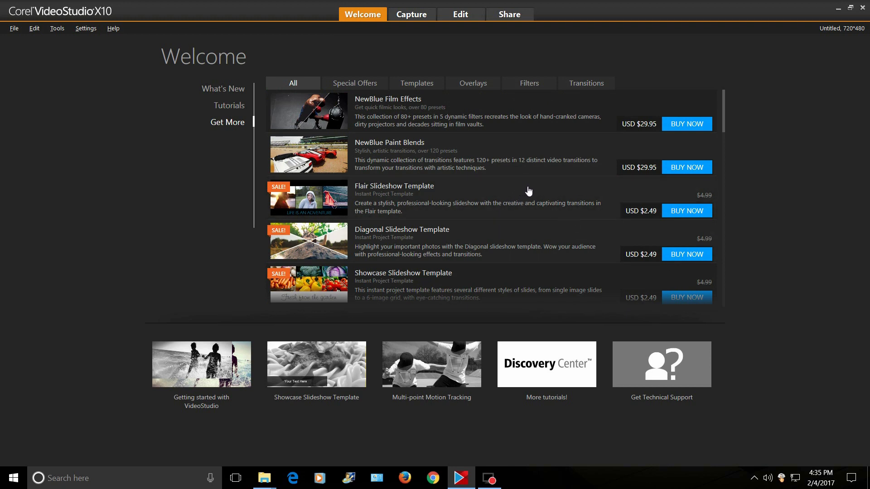
{"action": "scroll", "coordinate": [526, 192], "scroll_direction": "down", "scroll_amount": 1}
{"action": "scroll", "coordinate": [508, 211], "scroll_direction": "down", "scroll_amount": 2}
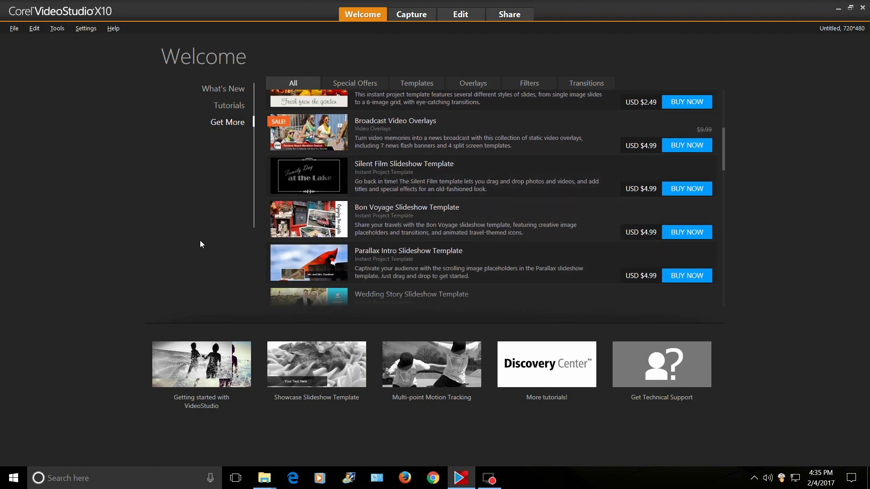
{"action": "left_click", "coordinate": [227, 89]}
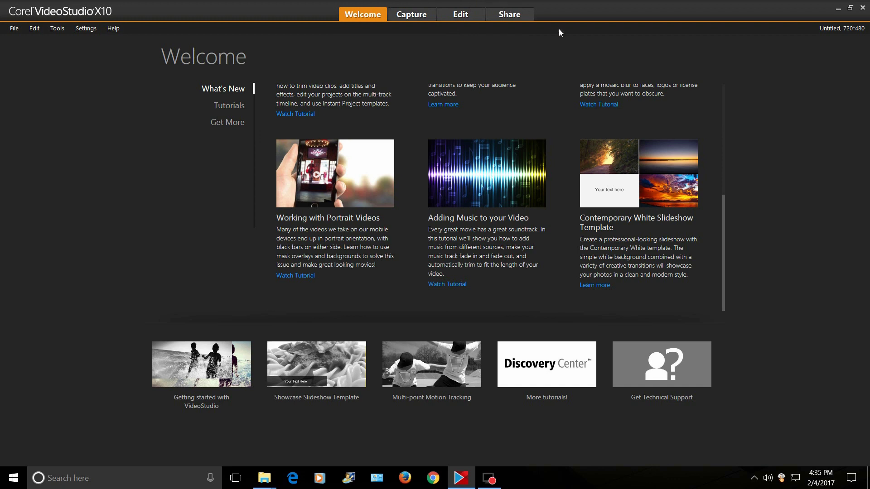
Switch to the Capture workspace to see its Capture Video, Import and Stop Motion options
{"action": "left_click", "coordinate": [415, 15]}
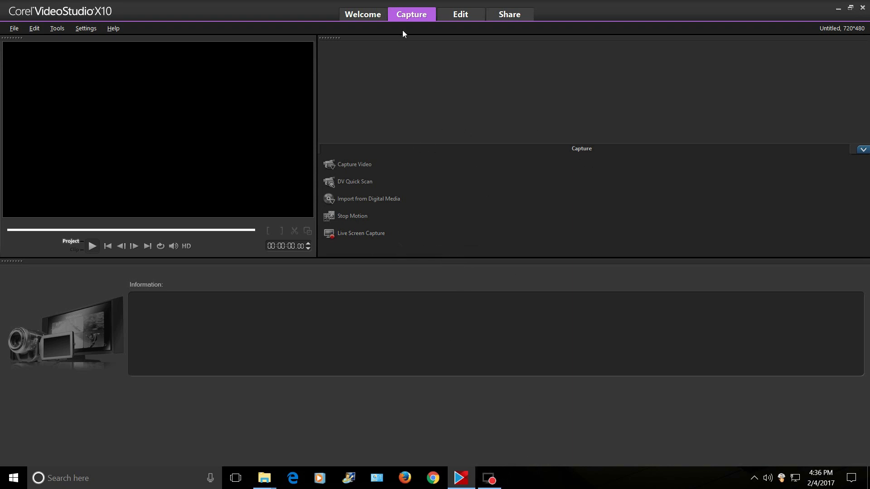
Switch to the Edit workspace and browse the Samples library thumbnails
{"action": "left_click", "coordinate": [462, 16]}
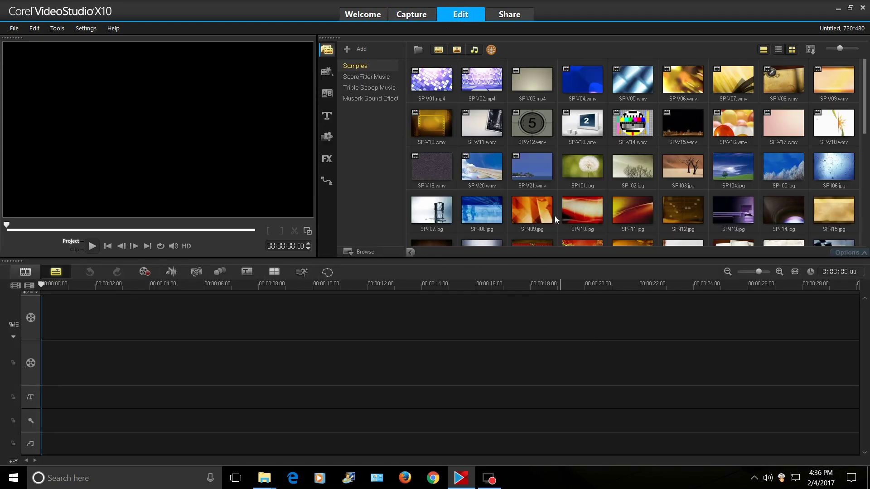
{"action": "scroll", "coordinate": [552, 191], "scroll_direction": "down", "scroll_amount": 3}
{"action": "scroll", "coordinate": [612, 181], "scroll_direction": "down", "scroll_amount": 1}
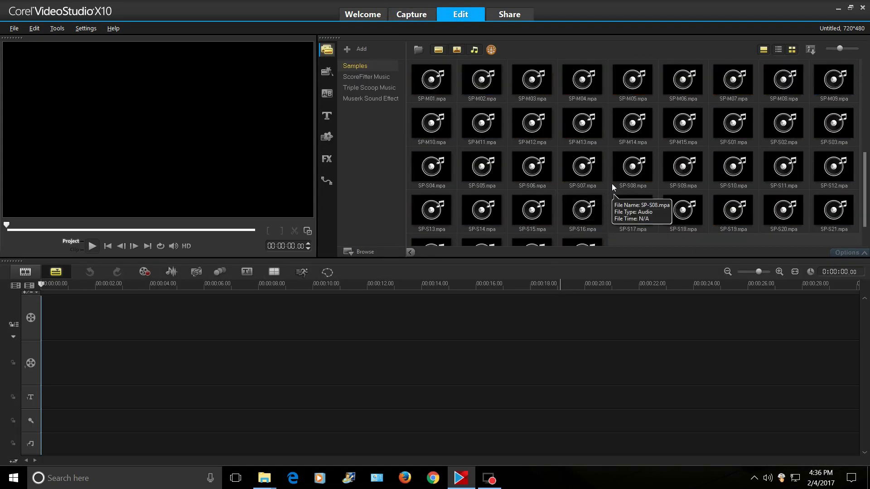
{"action": "scroll", "coordinate": [613, 183], "scroll_direction": "up", "scroll_amount": 4}
{"action": "scroll", "coordinate": [625, 183], "scroll_direction": "up", "scroll_amount": 1}
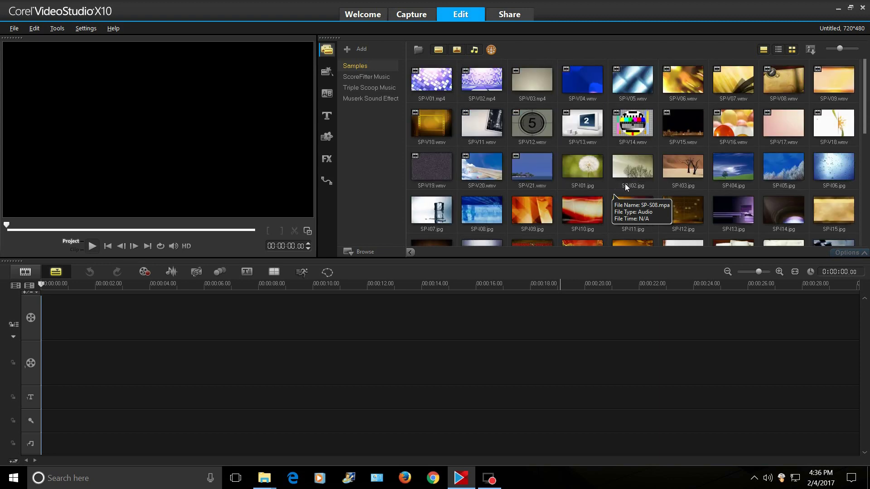
{"action": "scroll", "coordinate": [572, 181], "scroll_direction": "down", "scroll_amount": 1}
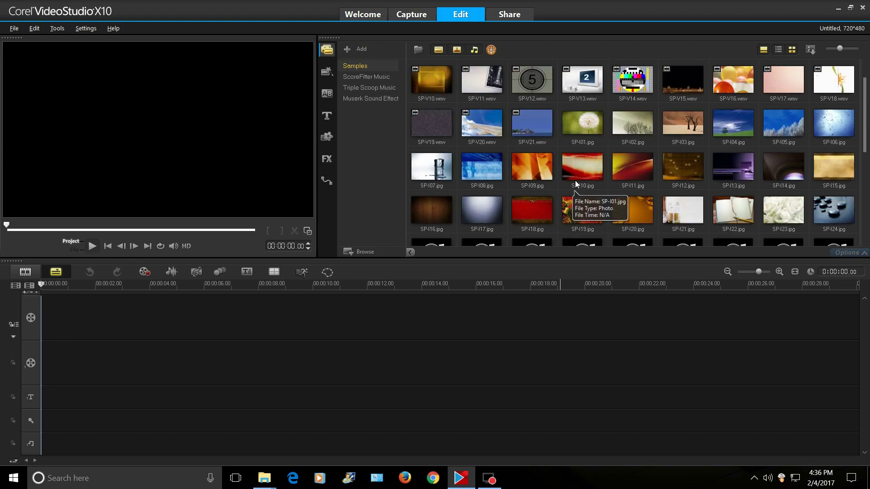
{"action": "left_click_drag", "start_coordinate": [866, 133], "coordinate": [865, 98]}
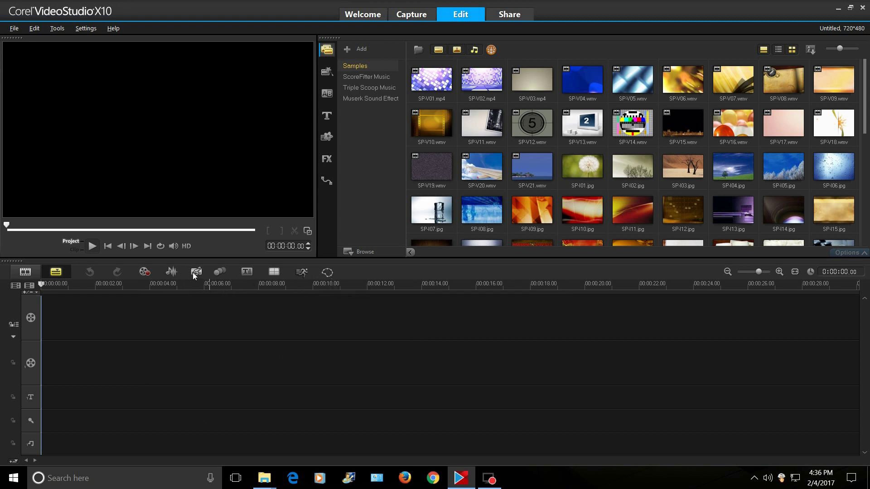
Dismiss the Mask Creator file picker, then open and reposition the Multi-Camera Source Manager
{"action": "left_click", "coordinate": [328, 273]}
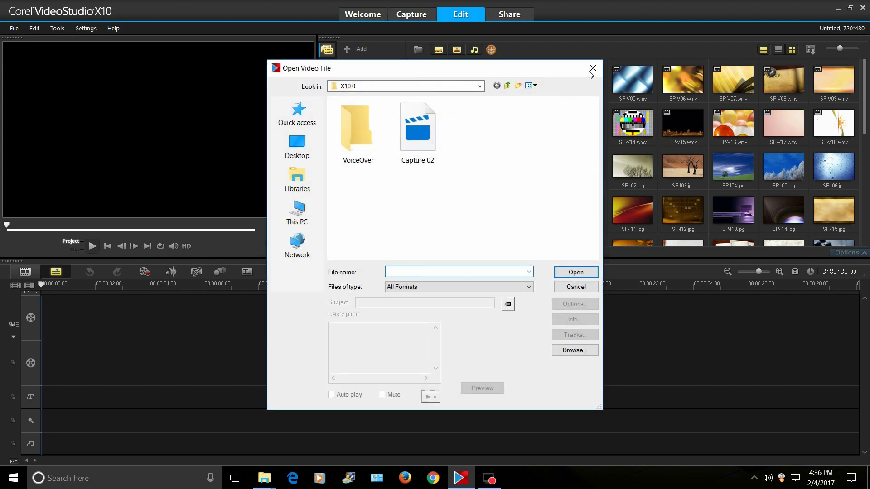
{"action": "left_click", "coordinate": [593, 69]}
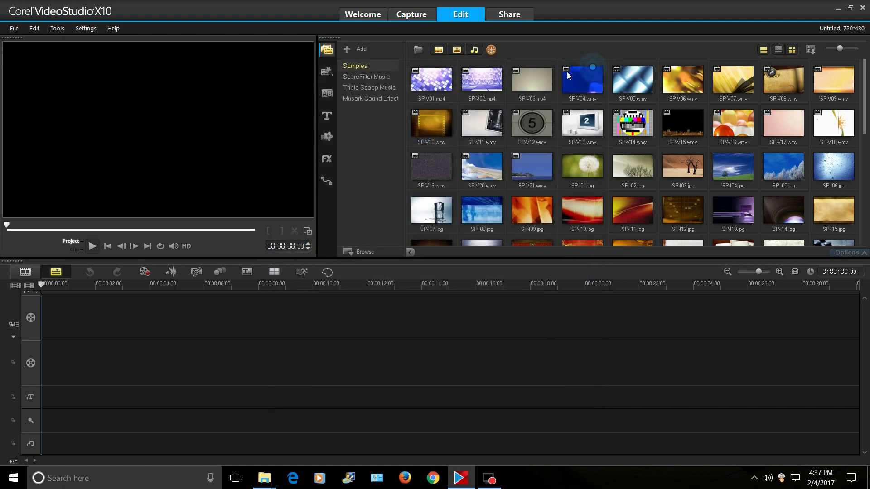
{"action": "left_click", "coordinate": [273, 274]}
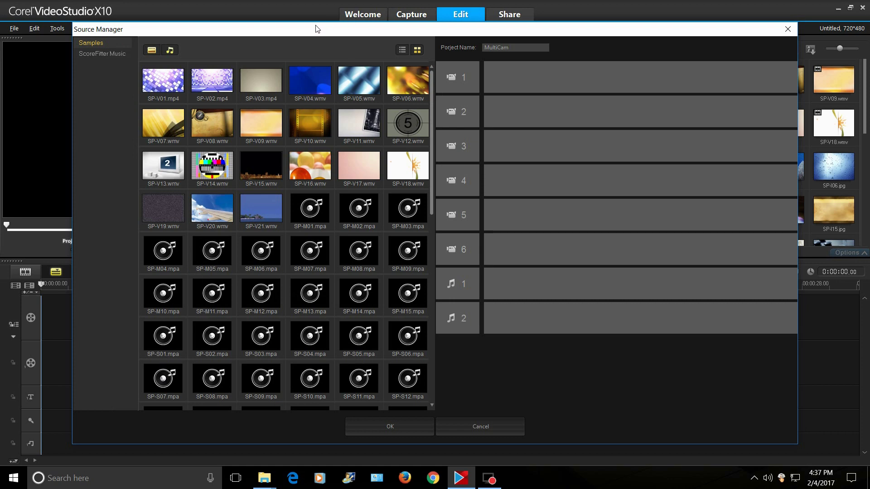
{"action": "left_click_drag", "start_coordinate": [261, 29], "coordinate": [576, 82]}
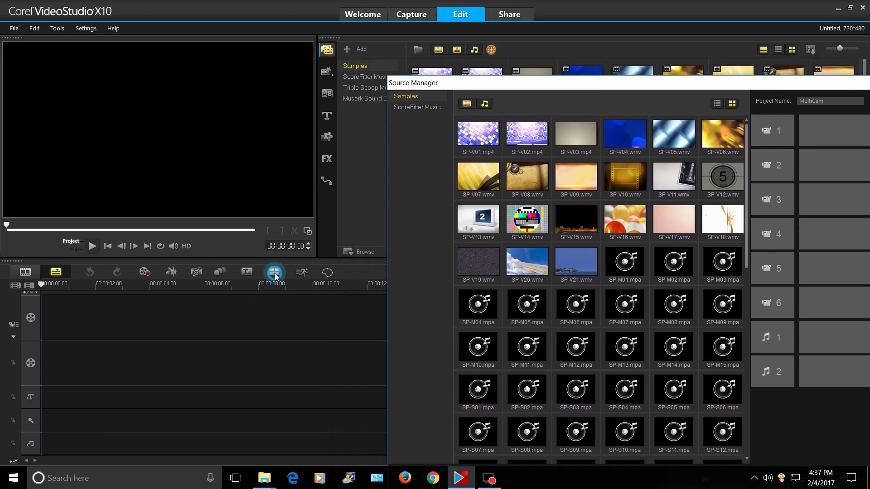
{"action": "left_click_drag", "start_coordinate": [580, 88], "coordinate": [232, 25]}
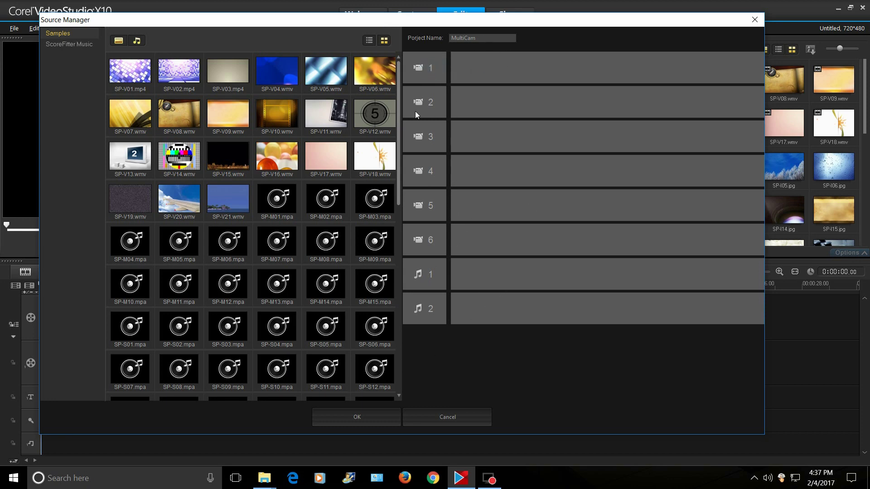
{"action": "left_click", "coordinate": [441, 412]}
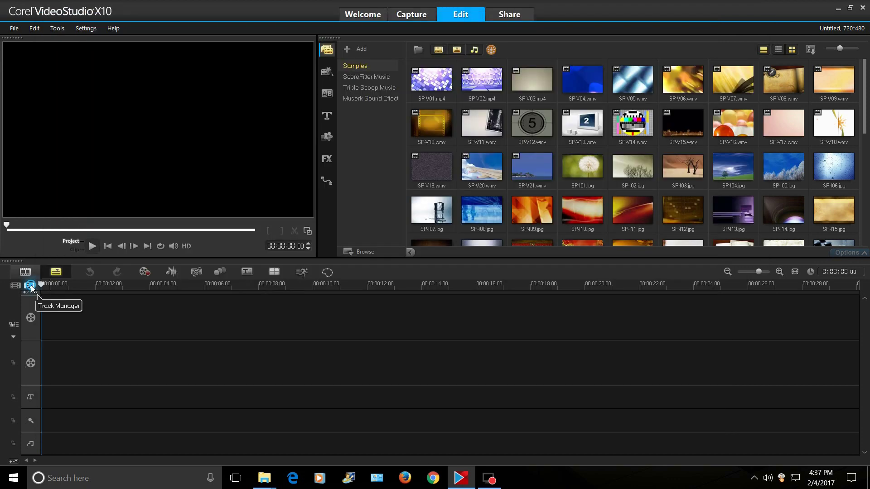
{"action": "left_click", "coordinate": [29, 286]}
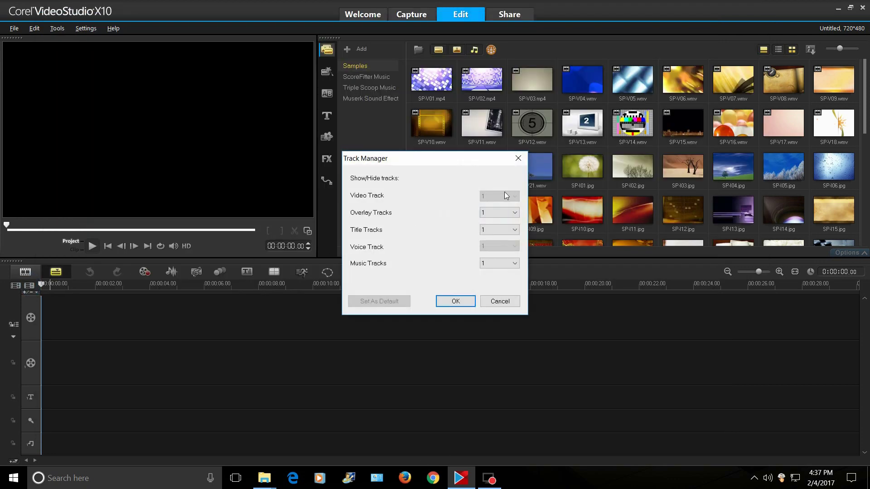
{"action": "left_click", "coordinate": [508, 214]}
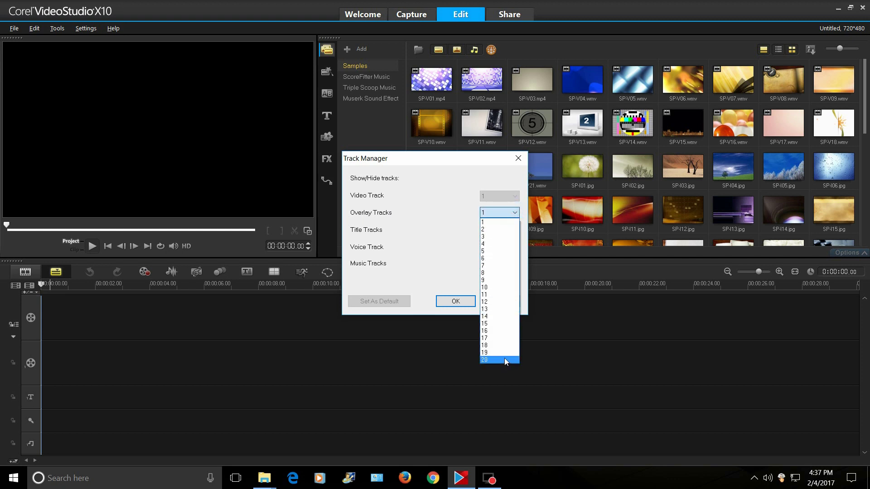
{"action": "left_click", "coordinate": [368, 230]}
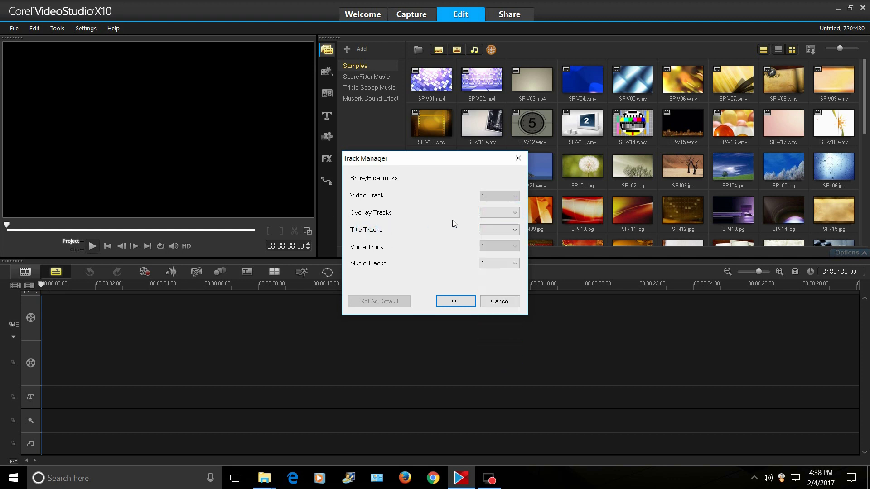
{"action": "left_click", "coordinate": [502, 230]}
{"action": "left_click", "coordinate": [502, 231]}
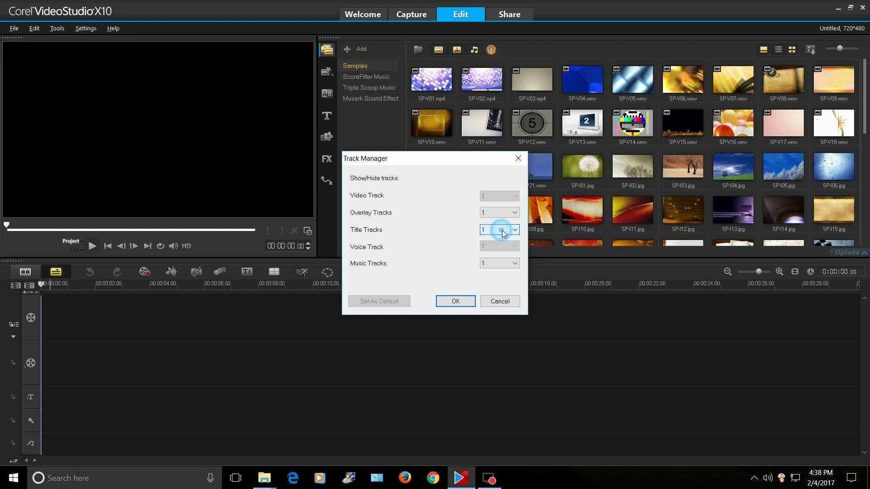
{"action": "left_click", "coordinate": [517, 245]}
{"action": "left_click", "coordinate": [503, 245]}
{"action": "left_click", "coordinate": [365, 249]}
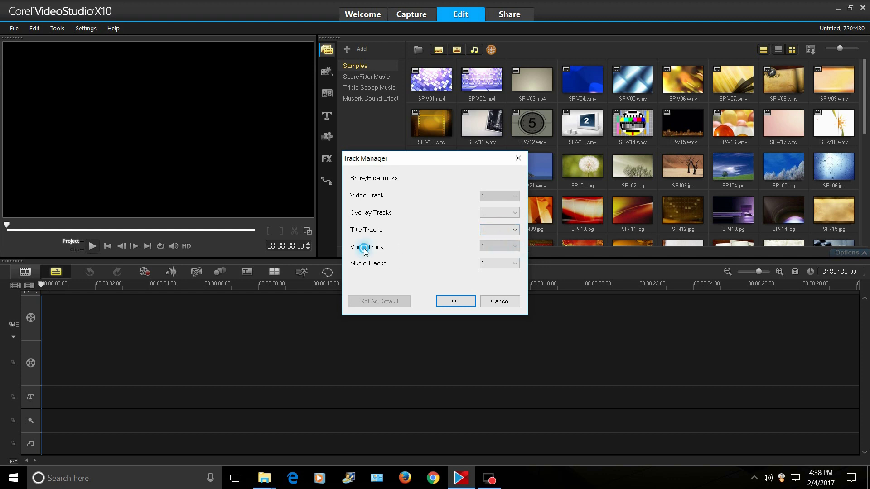
{"action": "left_click", "coordinate": [513, 264]}
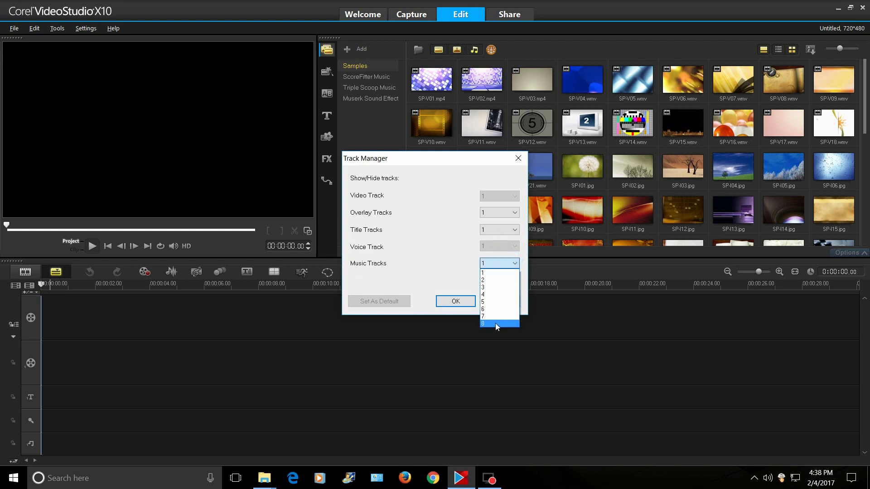
{"action": "left_click", "coordinate": [410, 254]}
{"action": "key", "text": "Return"}
{"action": "scroll", "coordinate": [567, 172], "scroll_direction": "down", "scroll_amount": 5}
{"action": "scroll", "coordinate": [553, 177], "scroll_direction": "up", "scroll_amount": 6}
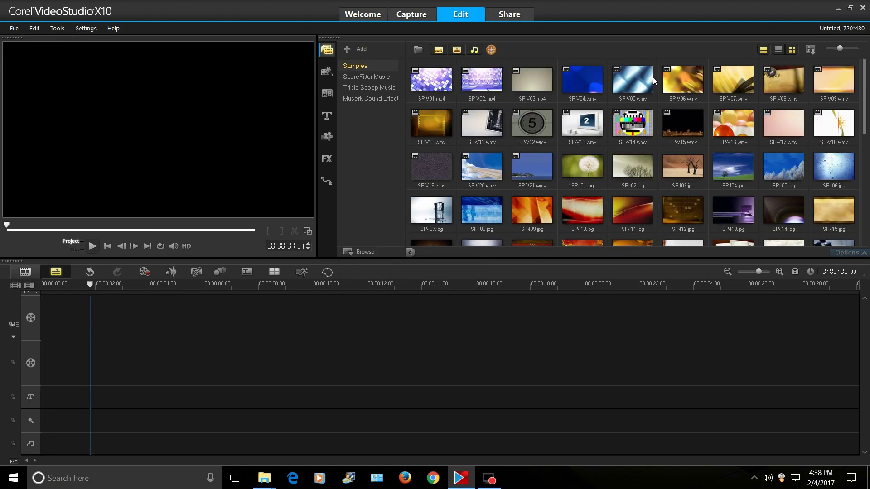
Add SP-V05 to the video track and slow it to 24% speed, about 29 seconds
{"action": "left_click_drag", "start_coordinate": [636, 75], "coordinate": [340, 314]}
{"action": "right_click", "coordinate": [145, 318]}
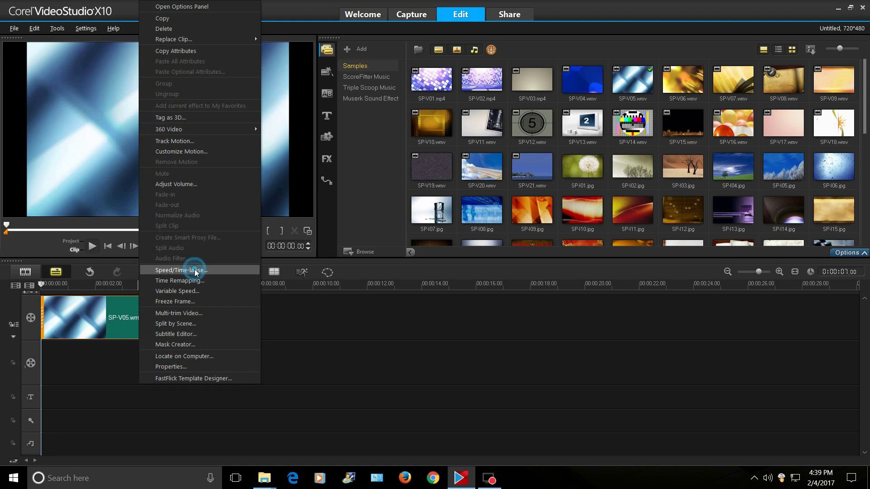
{"action": "left_click", "coordinate": [181, 270]}
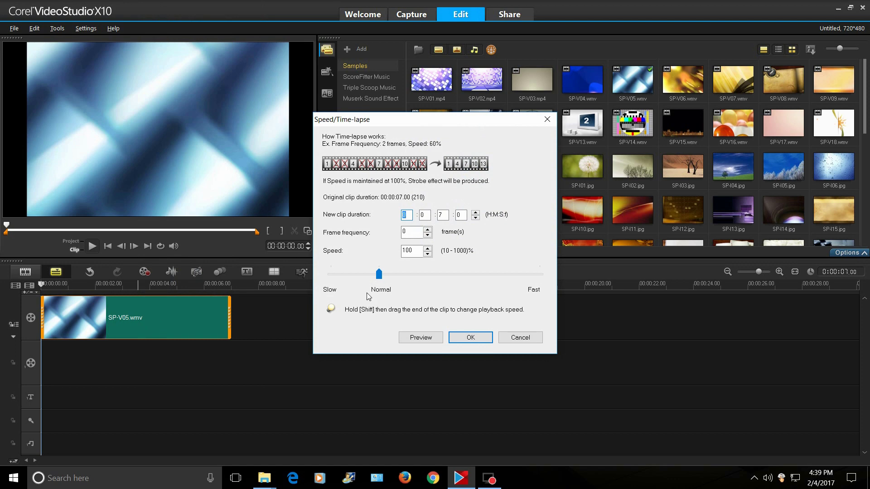
{"action": "left_click_drag", "start_coordinate": [383, 273], "coordinate": [338, 274]}
{"action": "left_click", "coordinate": [471, 338]}
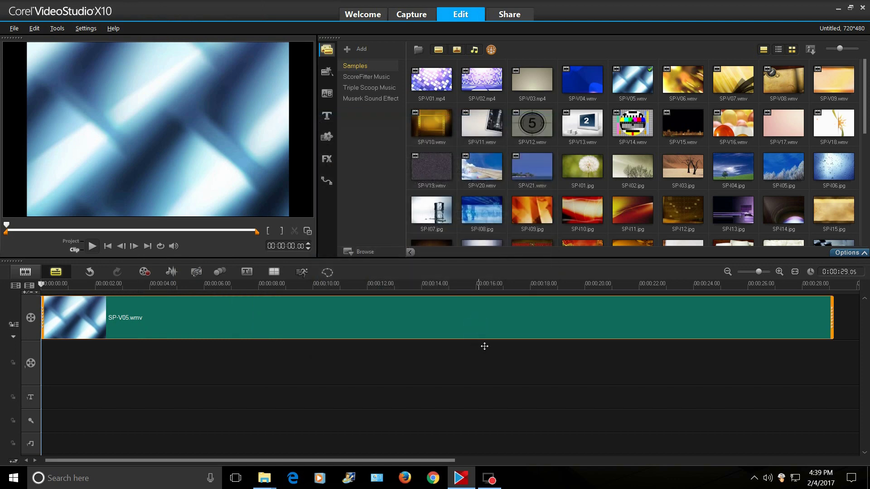
Place the playhead at about 4.27 seconds and play the slowed clip
{"action": "right_click", "coordinate": [324, 329]}
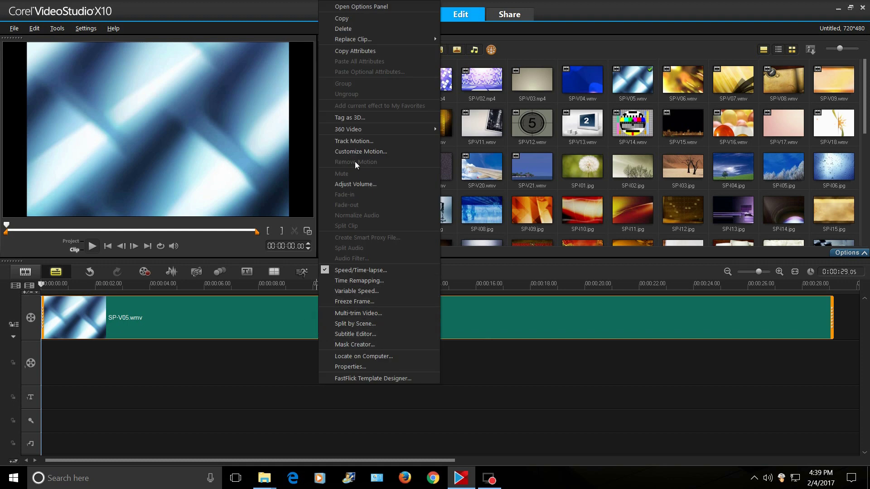
{"action": "mouse_move", "coordinate": [355, 130]}
{"action": "left_click", "coordinate": [175, 286]}
{"action": "left_click", "coordinate": [92, 246]}
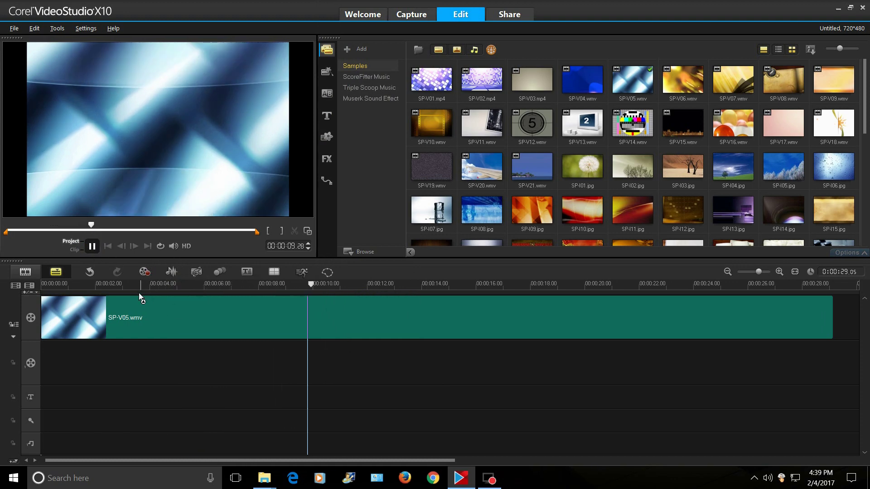
Pause playback, preview the BCC Title Studio filter, and select the SP-V05 clip
{"action": "left_click", "coordinate": [92, 246]}
{"action": "left_click", "coordinate": [328, 159]}
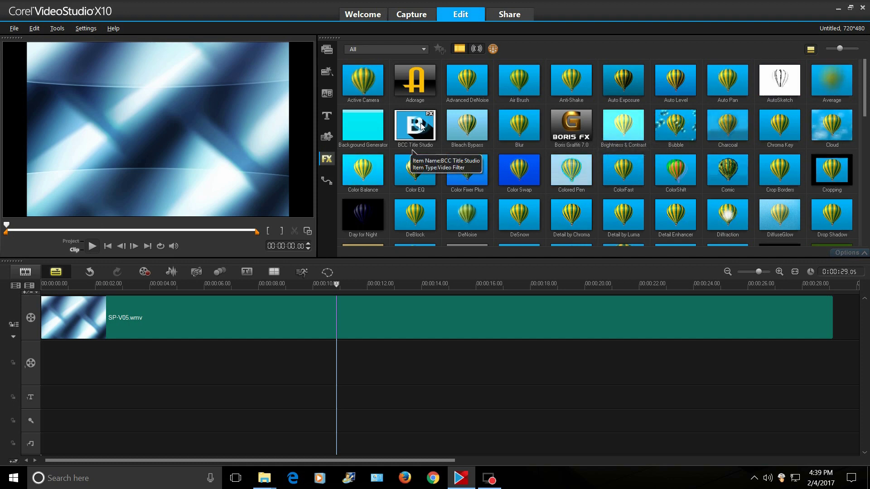
{"action": "left_click", "coordinate": [415, 130]}
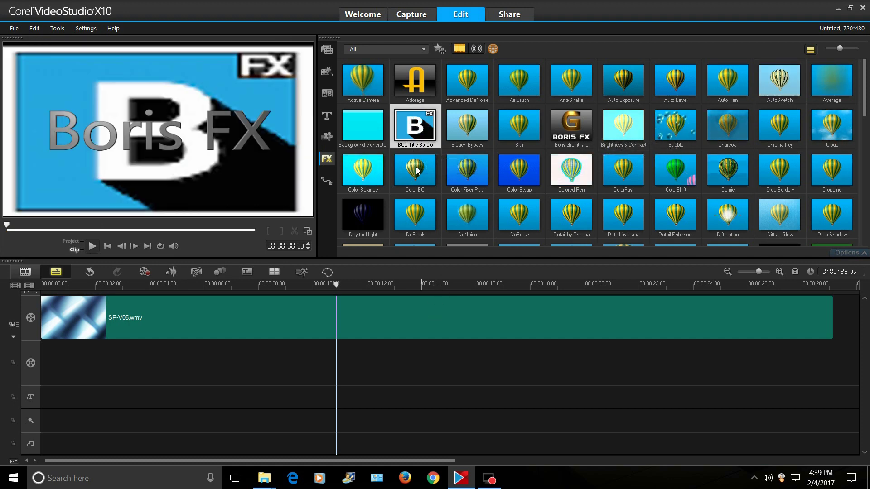
{"action": "left_click", "coordinate": [806, 320]}
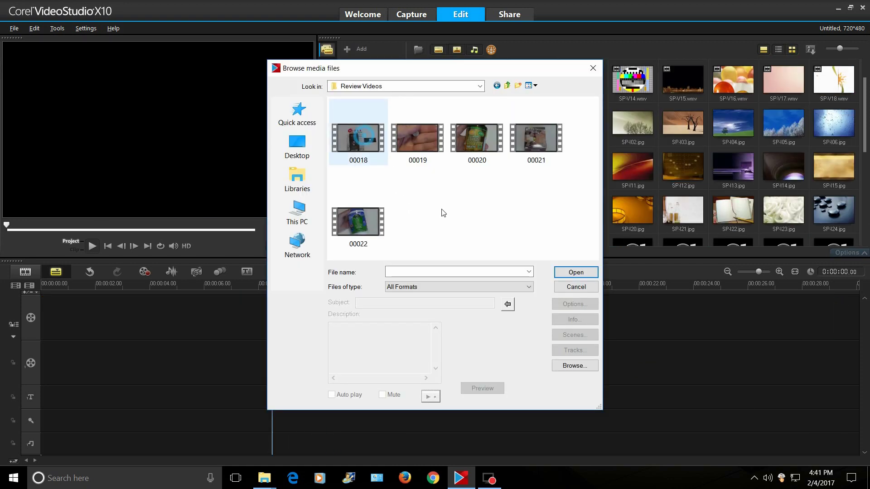
Import 00018.MTS onto the video track, match project settings to it, and scrub its opening
{"action": "left_click", "coordinate": [582, 272]}
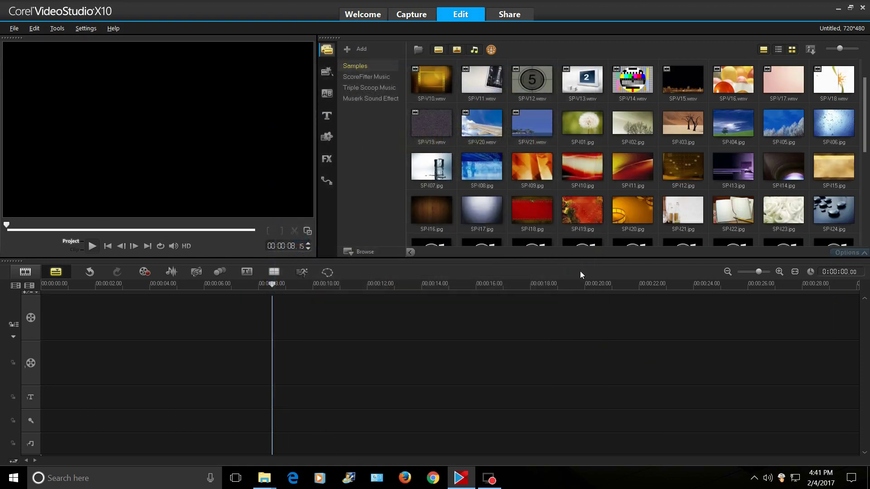
{"action": "left_click_drag", "start_coordinate": [641, 214], "coordinate": [412, 338]}
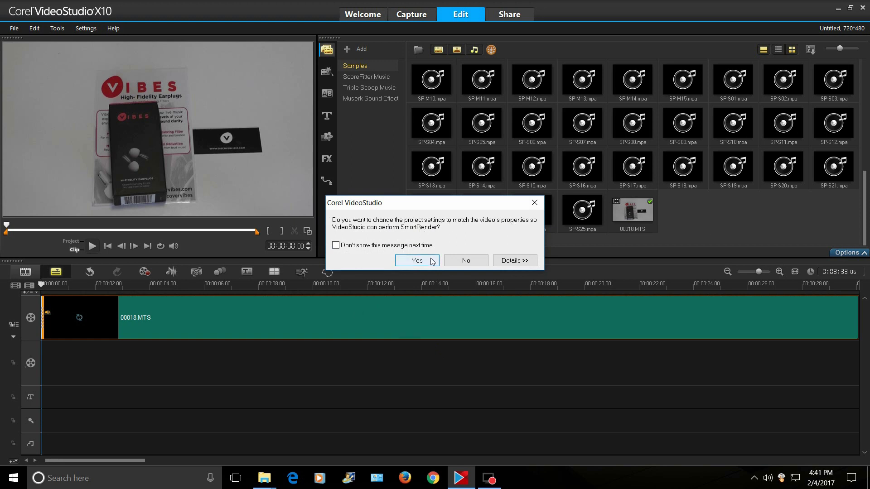
{"action": "left_click", "coordinate": [417, 260]}
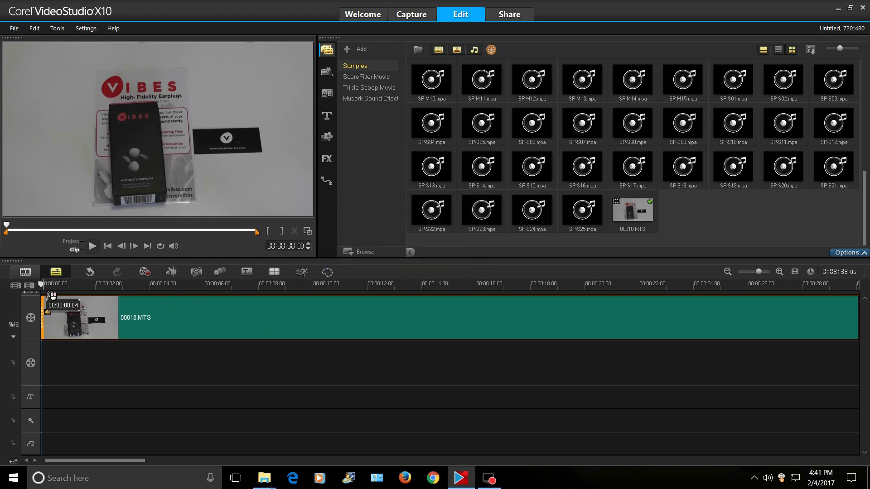
{"action": "left_click", "coordinate": [71, 302]}
{"action": "left_click_drag", "start_coordinate": [79, 300], "coordinate": [92, 313]}
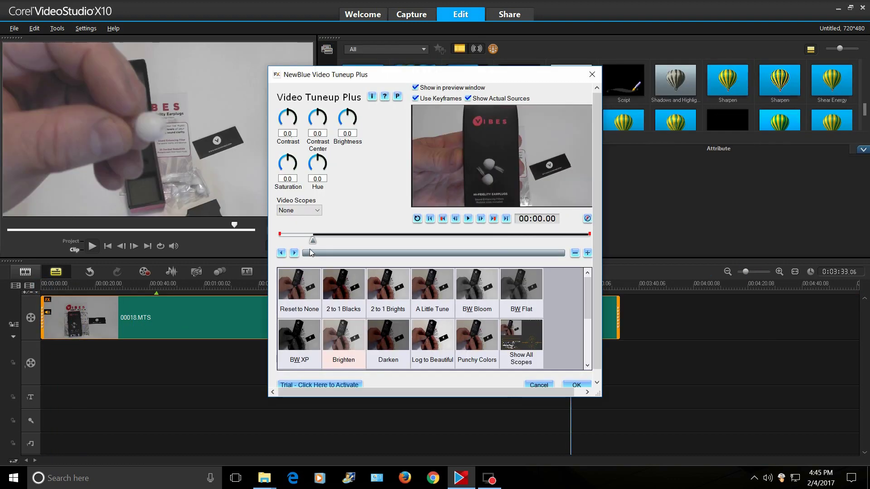
Confirm Video Tuneup Plus on 00018.MTS and scroll the Audio Filter list to Reverb
{"action": "left_click", "coordinate": [310, 252]}
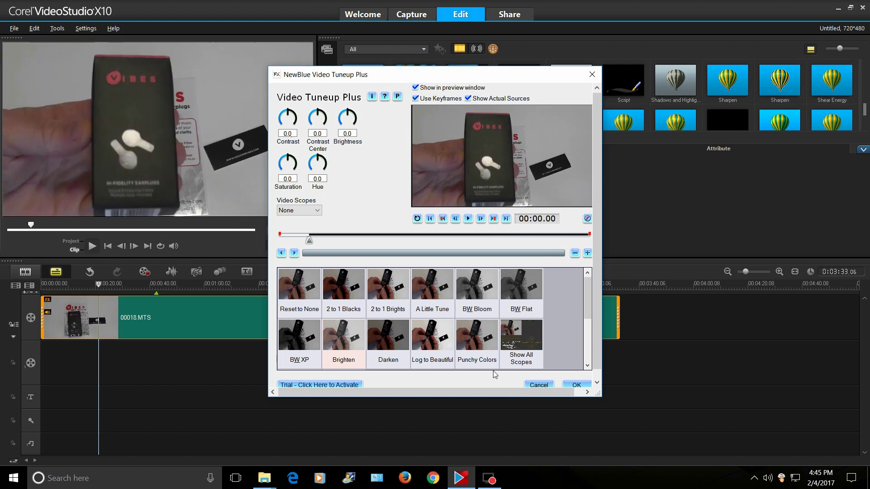
{"action": "left_click", "coordinate": [576, 385]}
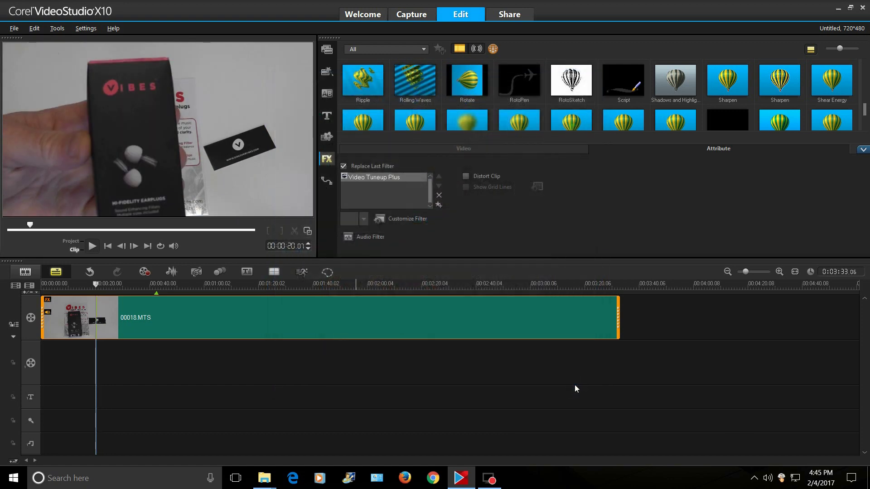
{"action": "left_click", "coordinate": [368, 236]}
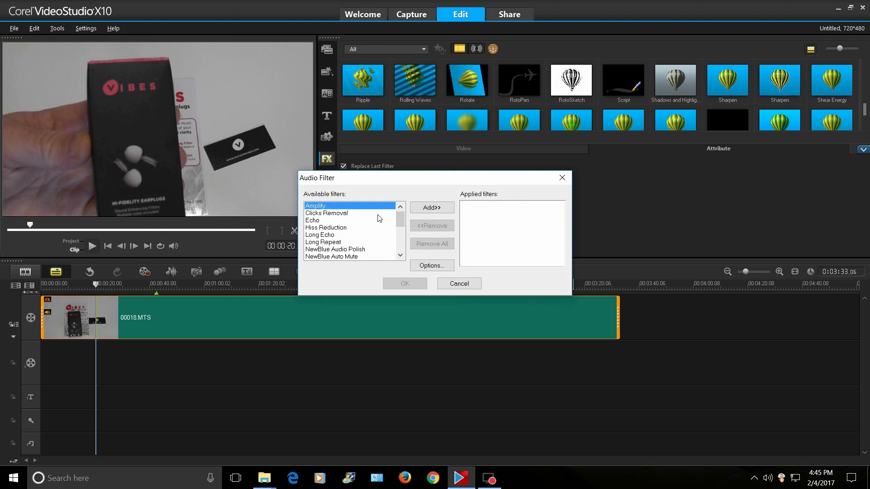
{"action": "scroll", "coordinate": [390, 220], "scroll_direction": "down", "scroll_amount": 1}
{"action": "scroll", "coordinate": [372, 220], "scroll_direction": "up", "scroll_amount": 1}
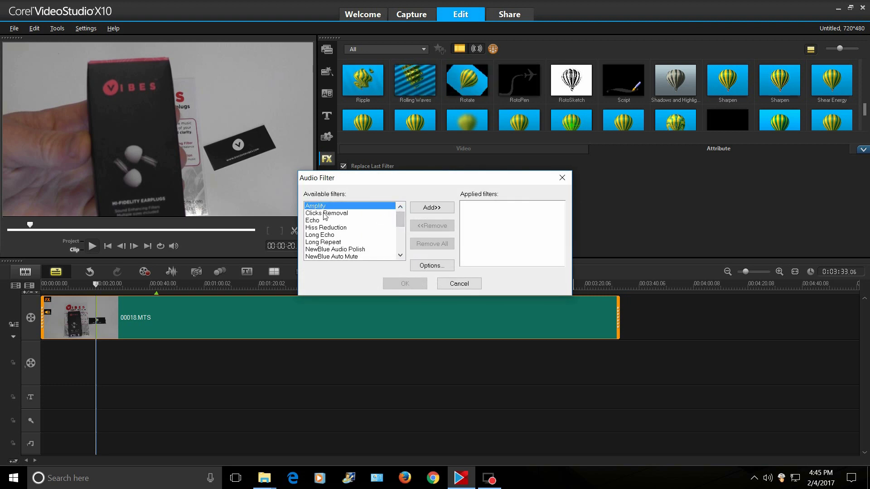
{"action": "left_click_drag", "start_coordinate": [401, 224], "coordinate": [406, 232]}
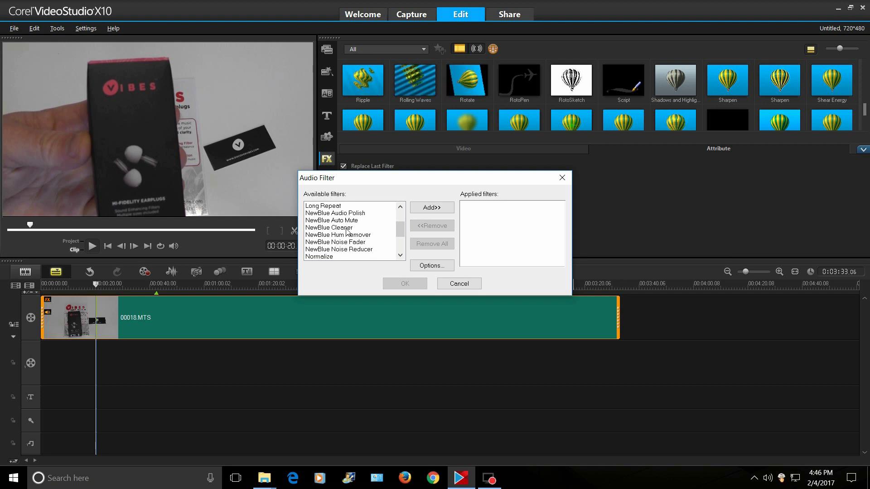
{"action": "left_click_drag", "start_coordinate": [398, 238], "coordinate": [406, 245]}
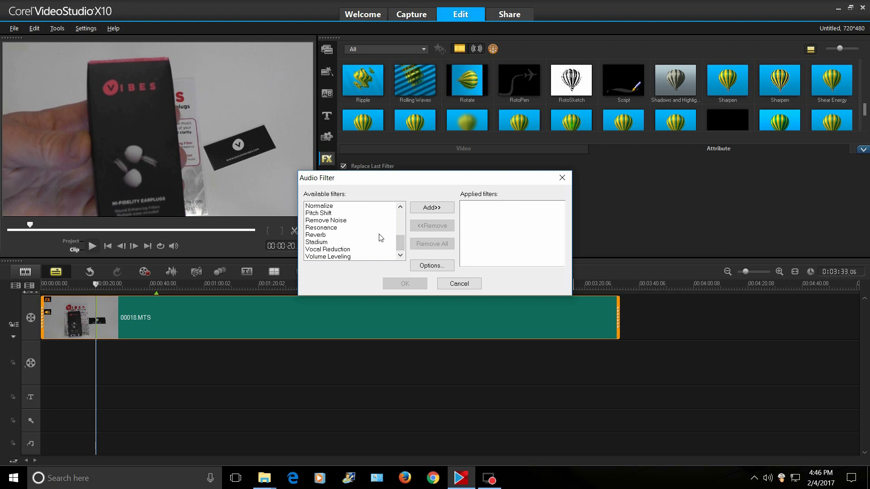
{"action": "left_click_drag", "start_coordinate": [400, 246], "coordinate": [403, 242]}
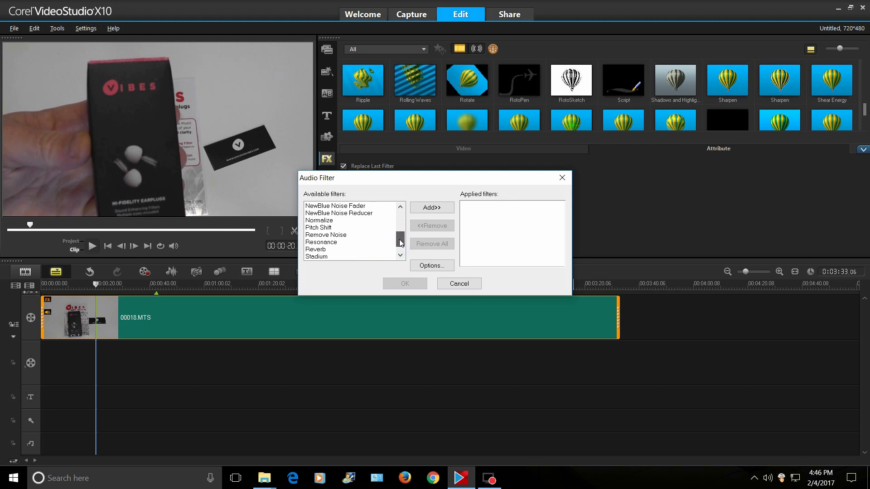
Add Reverb and view its settings, close the filter dialogs, and show the clip's Video options
{"action": "left_click", "coordinate": [431, 208]}
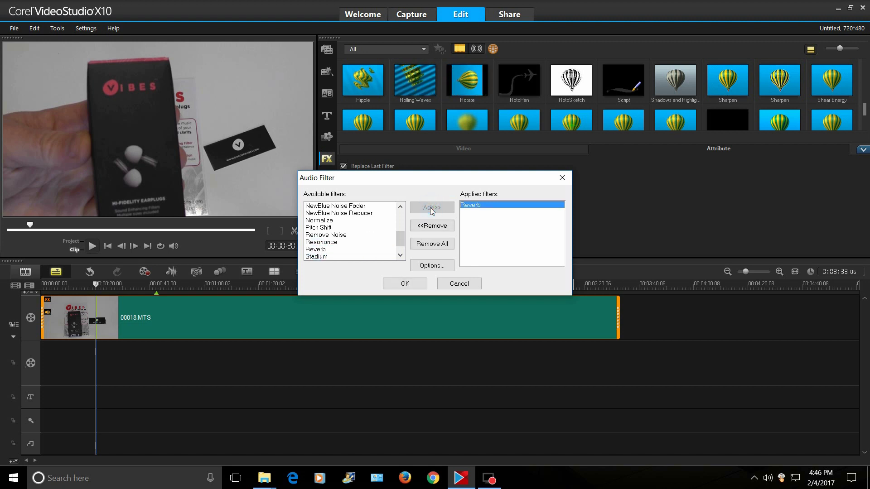
{"action": "left_click", "coordinate": [431, 266]}
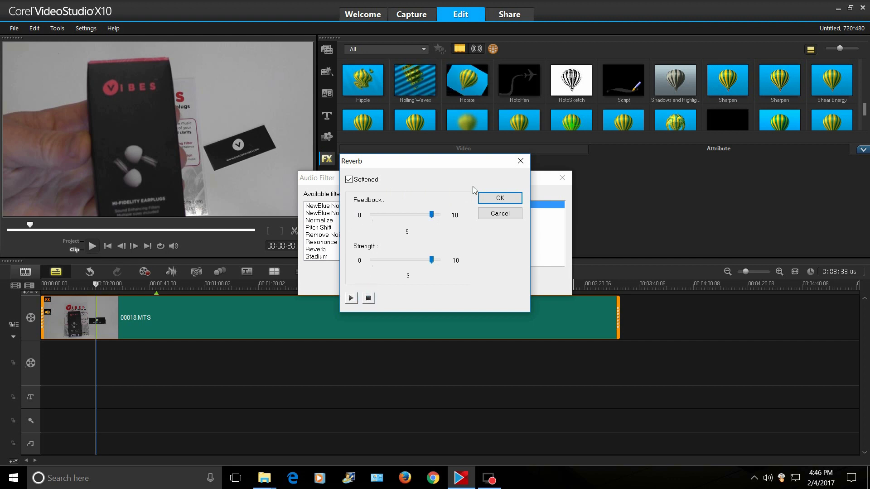
{"action": "left_click", "coordinate": [521, 161]}
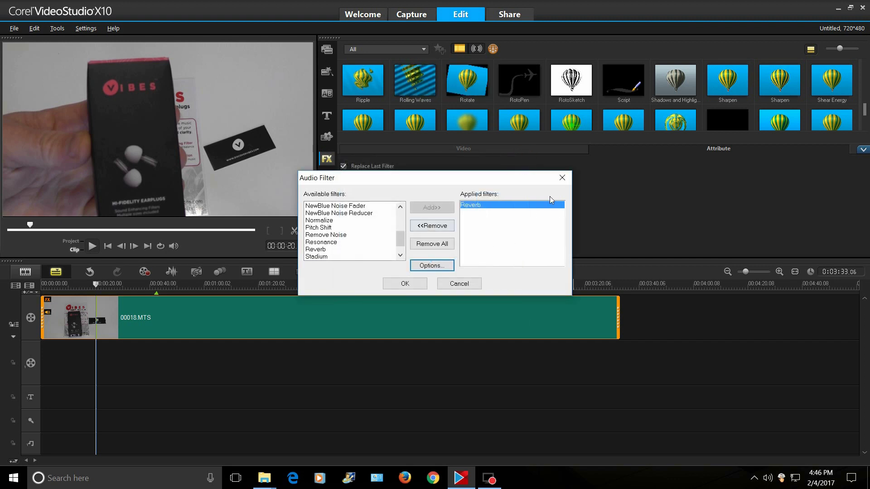
{"action": "left_click", "coordinate": [563, 179]}
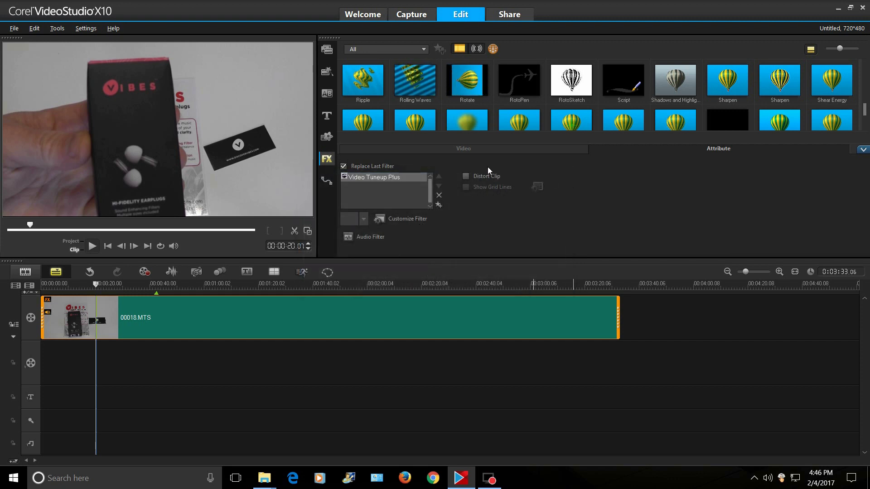
{"action": "left_click", "coordinate": [470, 150]}
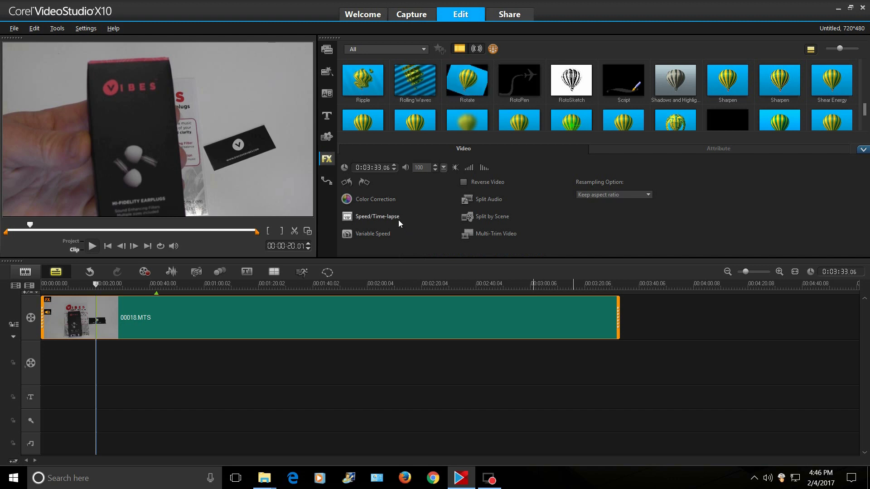
Browse the Graphic library's Color swatches, then switch to the Title preset library
{"action": "left_click", "coordinate": [328, 137]}
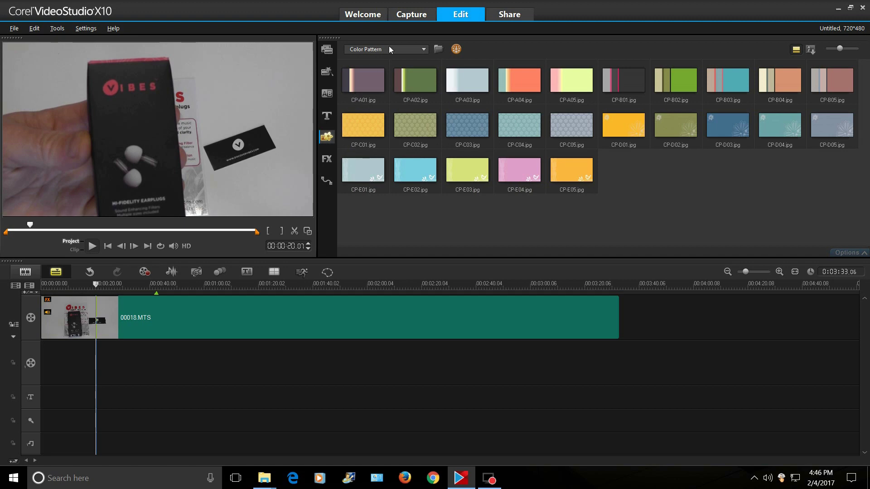
{"action": "left_click", "coordinate": [416, 49]}
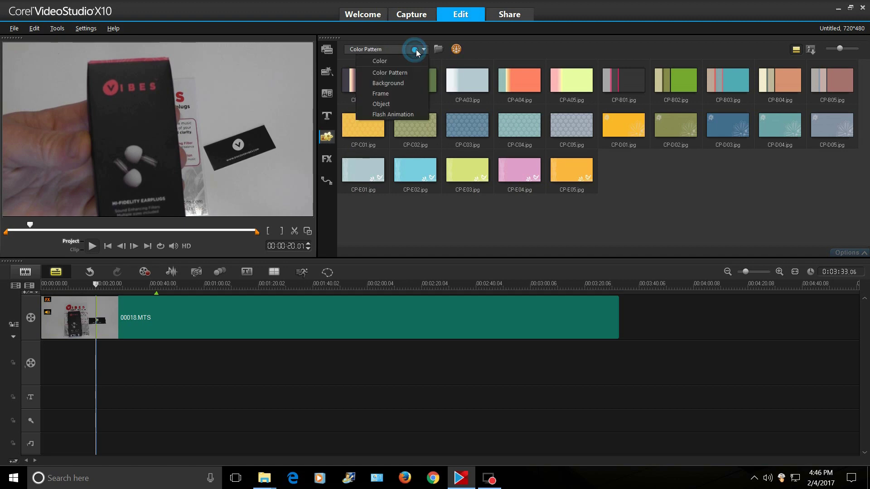
{"action": "left_click", "coordinate": [388, 61]}
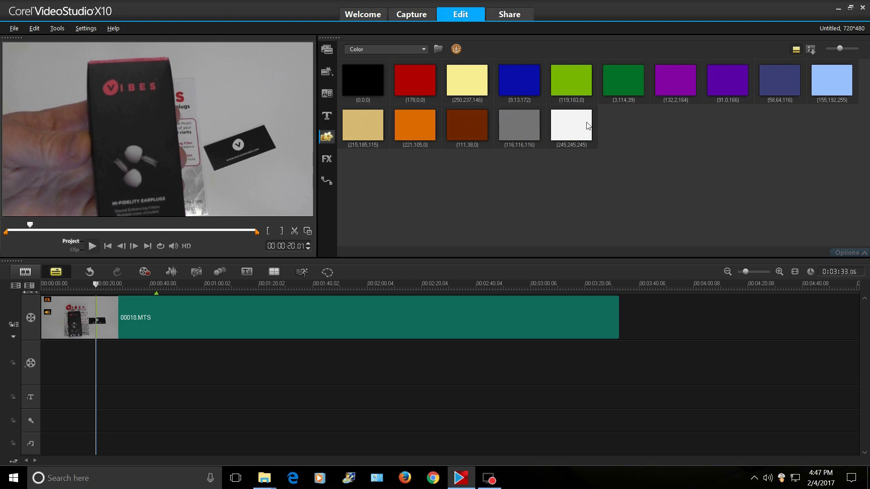
{"action": "left_click", "coordinate": [323, 117]}
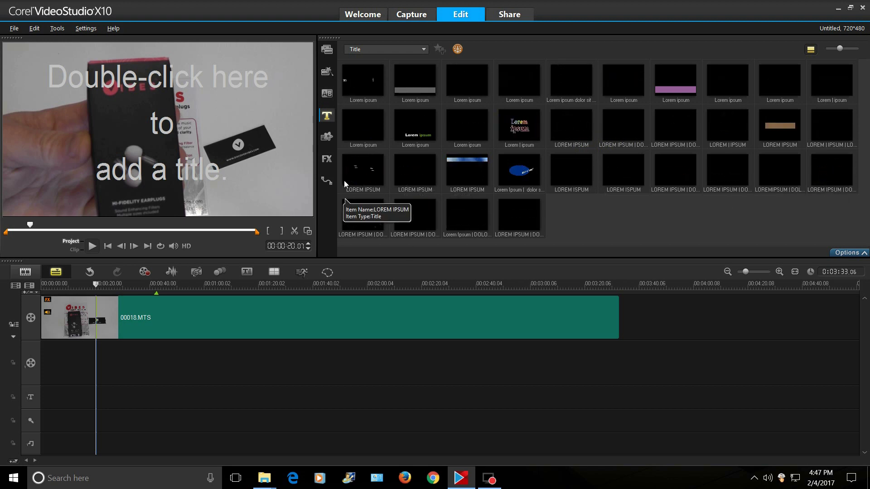
Preview the Boris Graffiti filter in the video filter gallery
{"action": "left_click", "coordinate": [327, 158]}
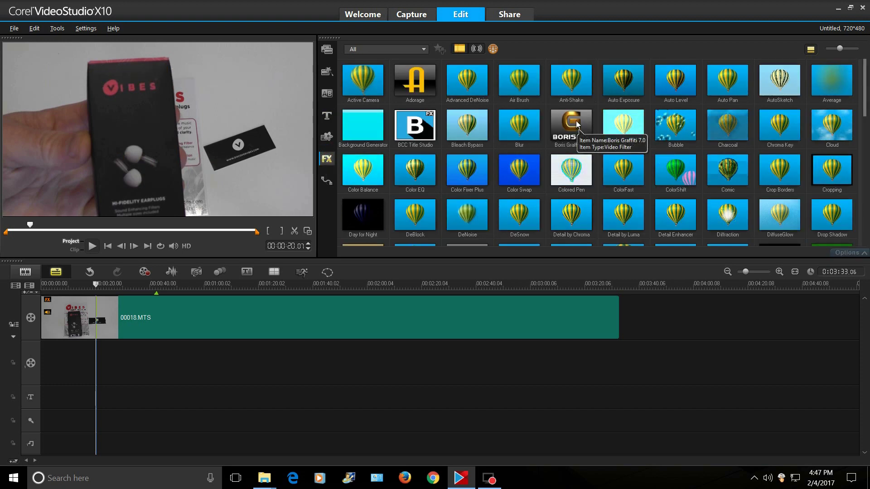
{"action": "left_click", "coordinate": [577, 126]}
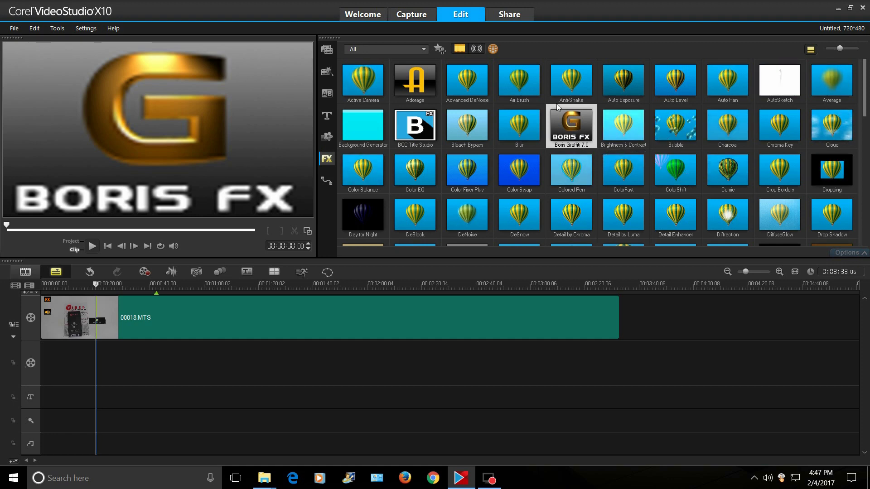
{"action": "left_click", "coordinate": [329, 52]}
Scroll through the Transition library's effects, such as Flap B, Flashback, Mask and Shatter
{"action": "left_click", "coordinate": [326, 95]}
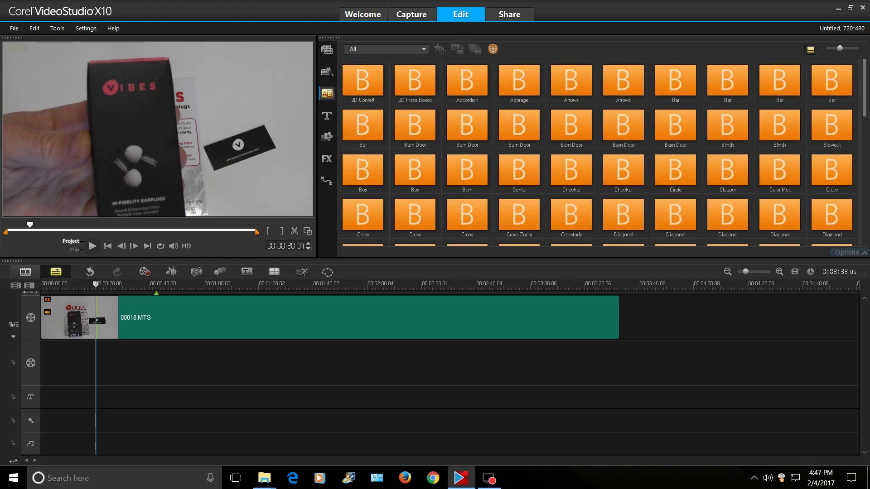
{"action": "scroll", "coordinate": [598, 150], "scroll_direction": "down", "scroll_amount": 2}
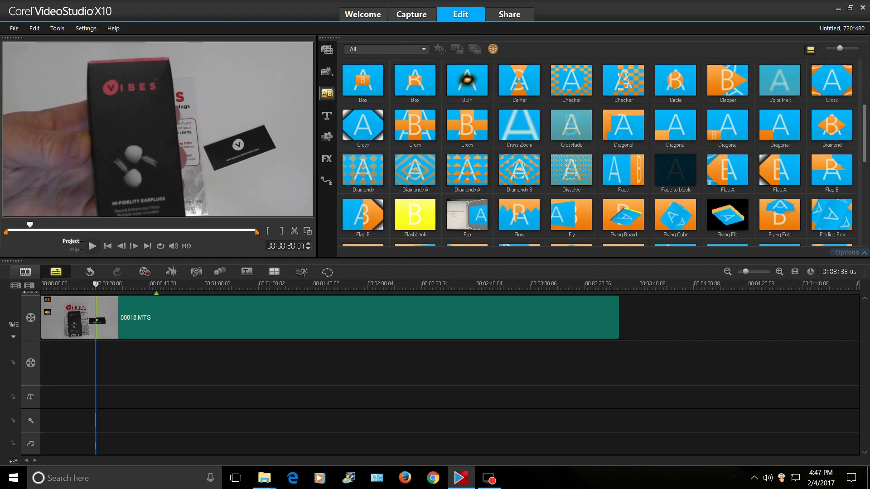
{"action": "scroll", "coordinate": [599, 150], "scroll_direction": "down", "scroll_amount": 10}
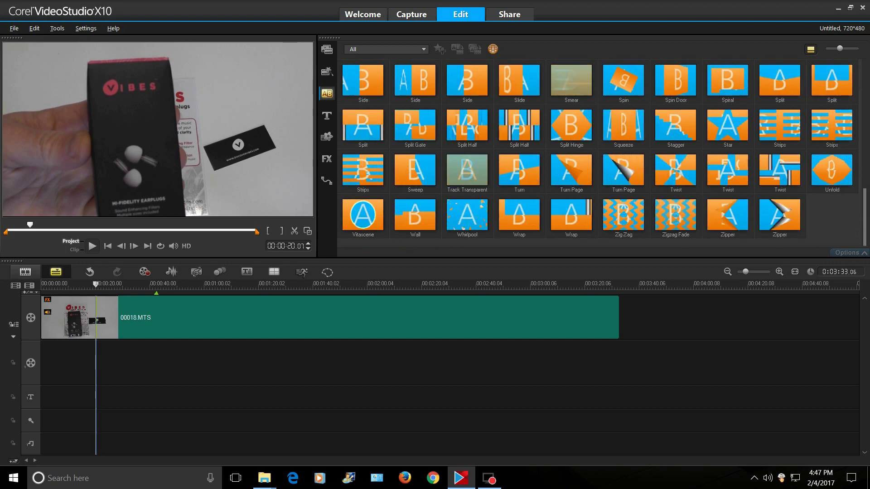
{"action": "scroll", "coordinate": [598, 149], "scroll_direction": "up", "scroll_amount": 12}
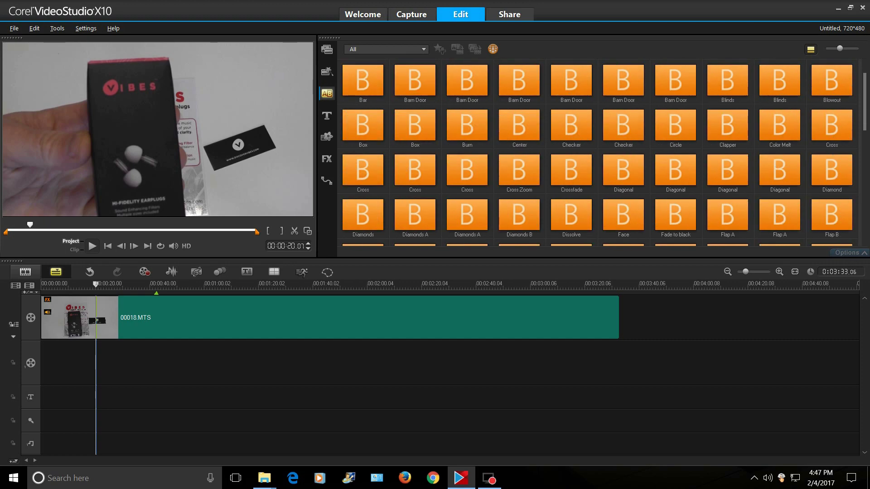
{"action": "scroll", "coordinate": [867, 164], "scroll_direction": "down", "scroll_amount": 4}
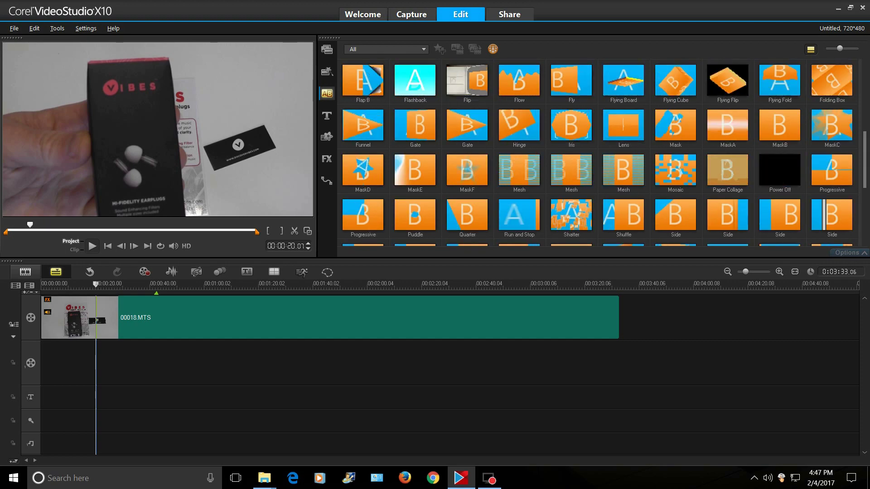
Split the 00018.MTS clip at 01:40 and place MaskE between the two halves
{"action": "left_click", "coordinate": [315, 286]}
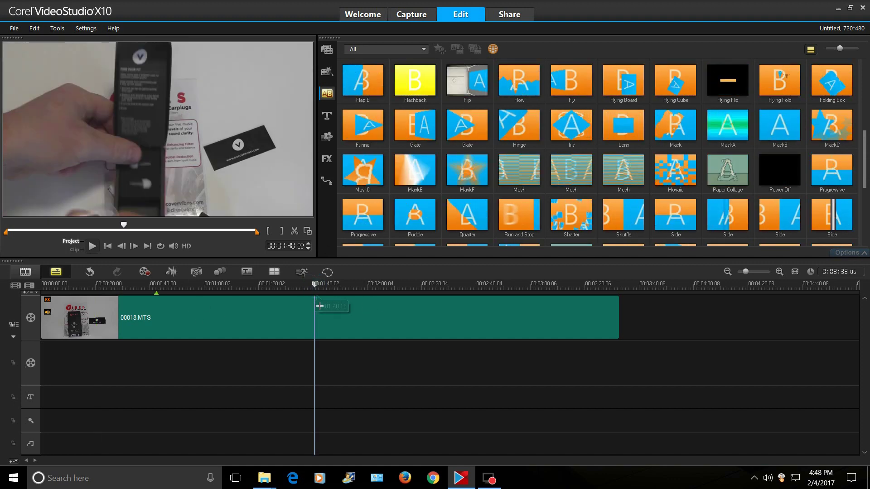
{"action": "left_click", "coordinate": [295, 231]}
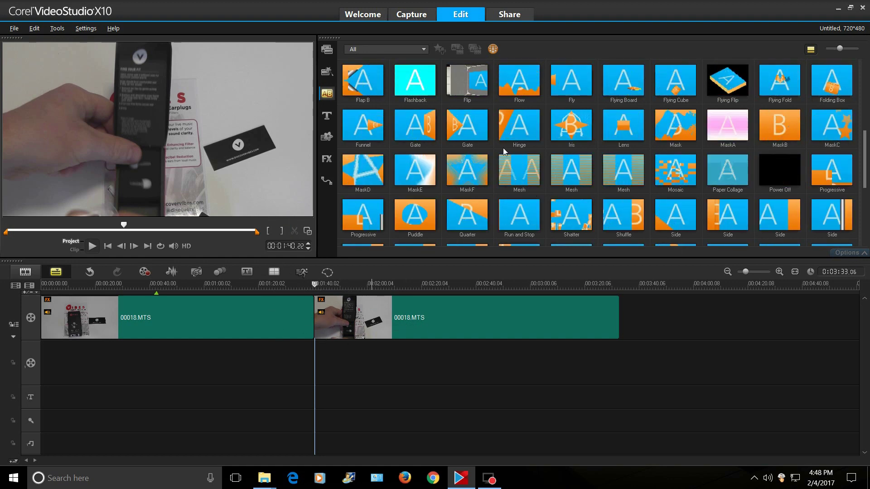
{"action": "left_click_drag", "start_coordinate": [416, 168], "coordinate": [324, 333]}
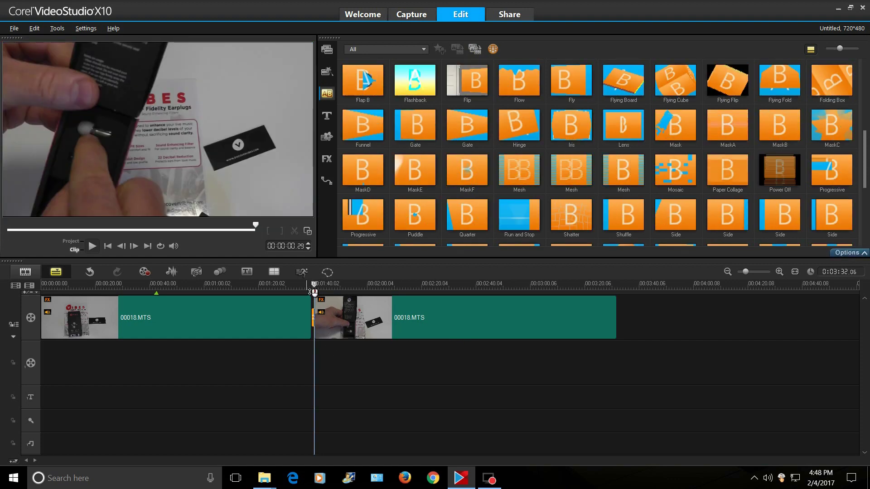
{"action": "left_click", "coordinate": [302, 284]}
Play back the MaskE join, then bring up the transition's settings
{"action": "left_click", "coordinate": [86, 246]}
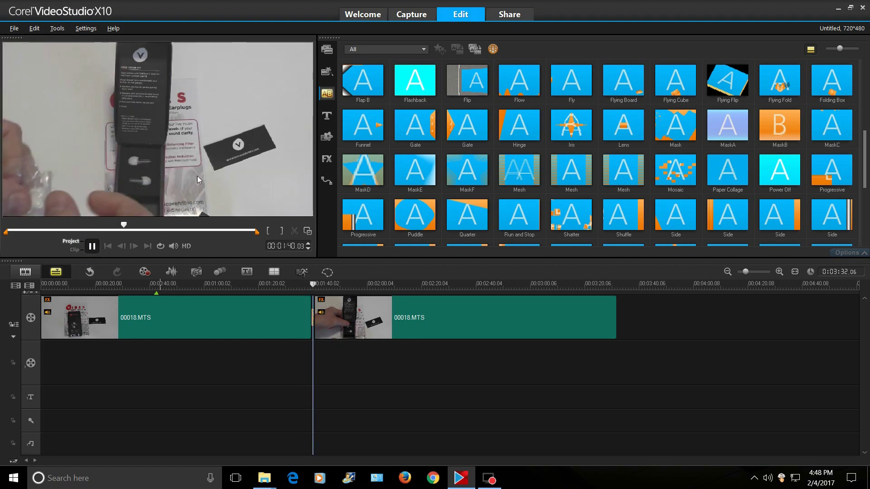
{"action": "left_click", "coordinate": [92, 247]}
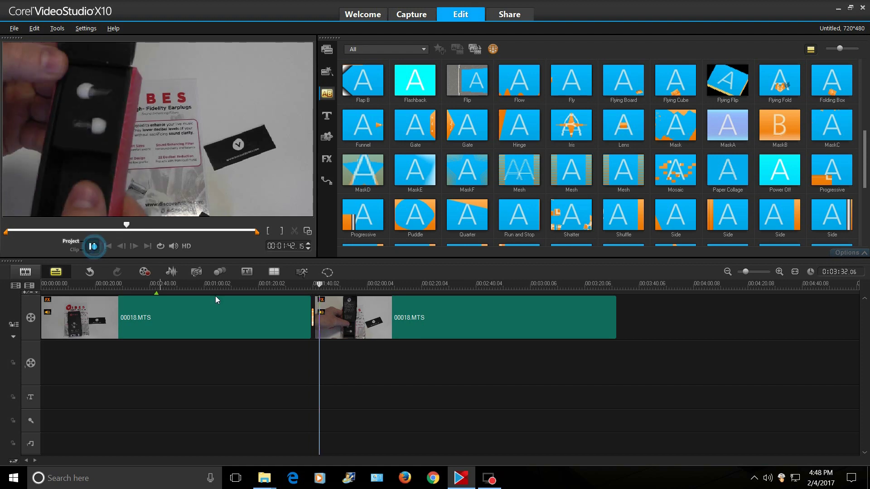
{"action": "double_click", "coordinate": [313, 320]}
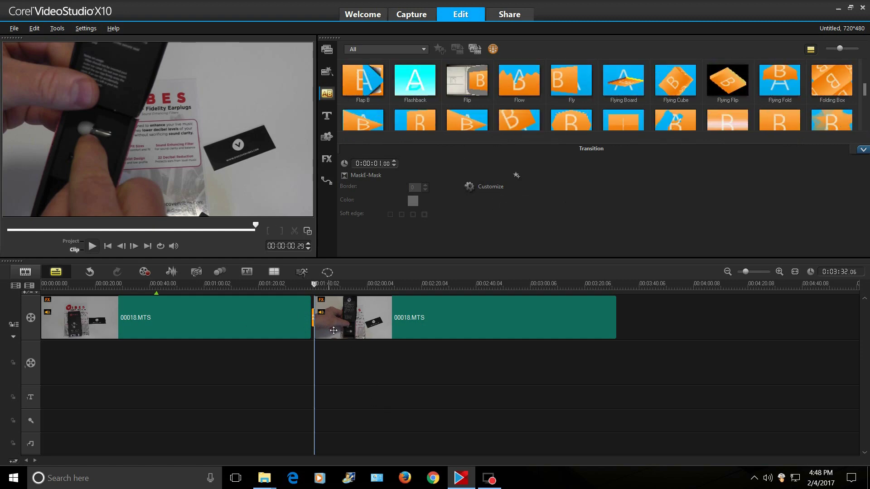
Customize the MaskE transition's rotation to 360 and replay it
{"action": "left_click", "coordinate": [492, 186]}
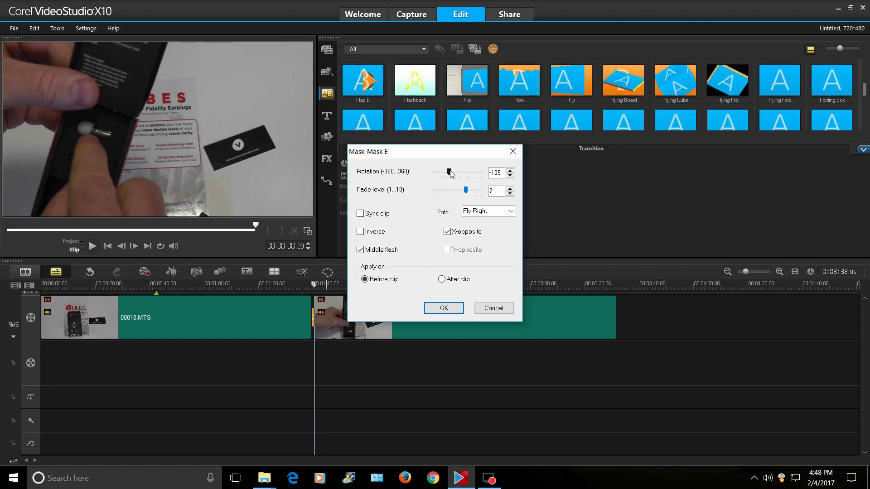
{"action": "left_click_drag", "start_coordinate": [450, 172], "coordinate": [486, 174]}
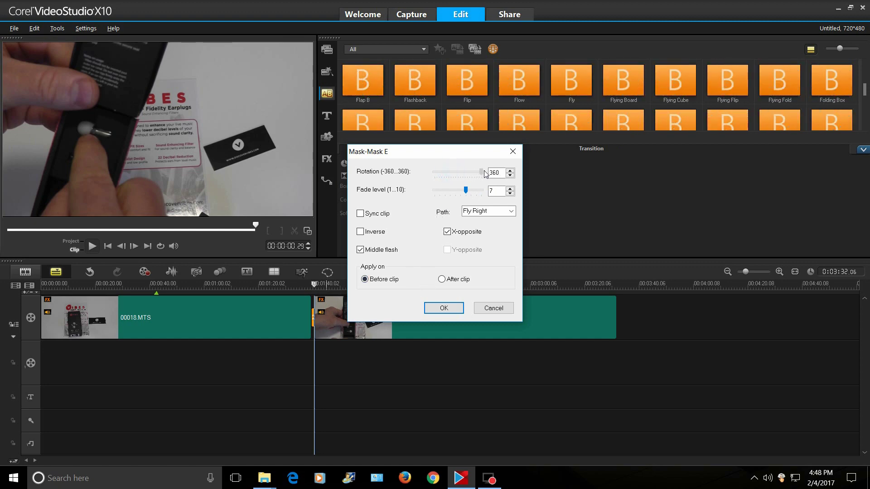
{"action": "left_click", "coordinate": [444, 308]}
{"action": "key", "text": "space"}
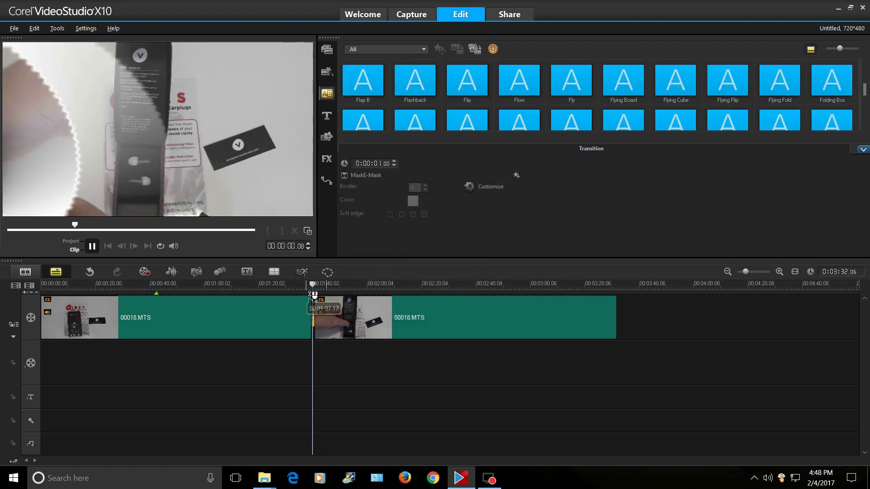
{"action": "left_click", "coordinate": [308, 294]}
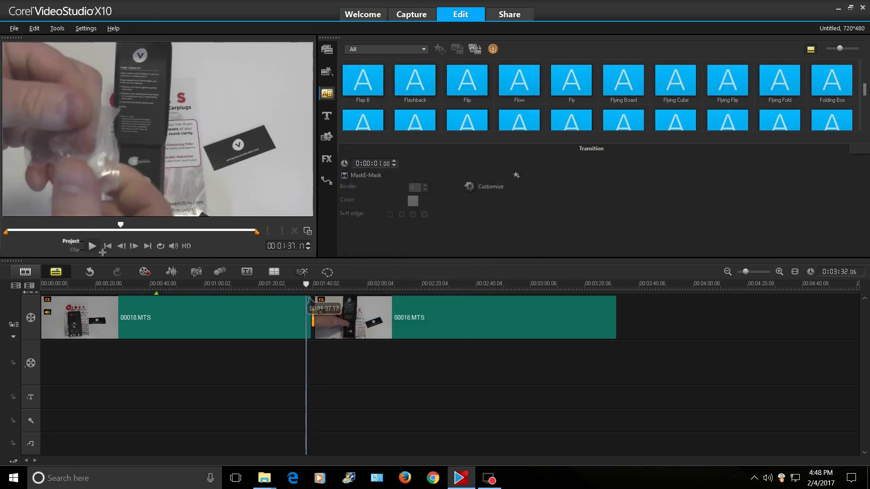
{"action": "left_click", "coordinate": [91, 248]}
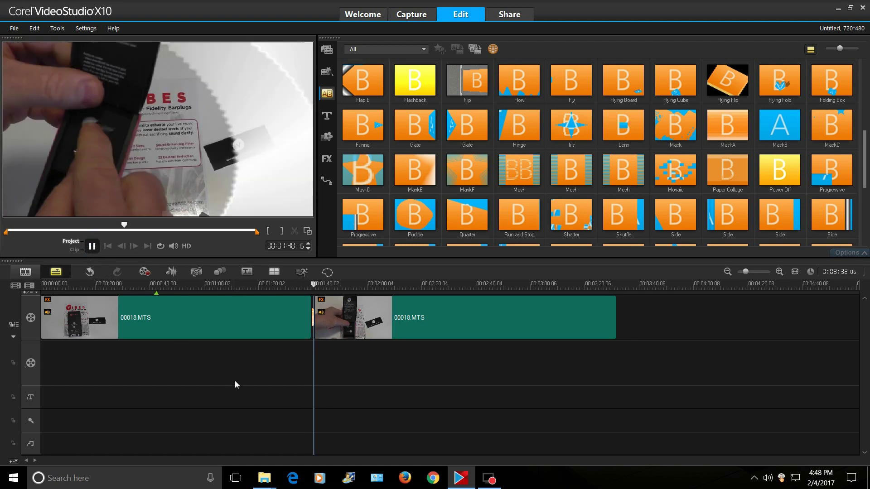
{"action": "left_click", "coordinate": [91, 249]}
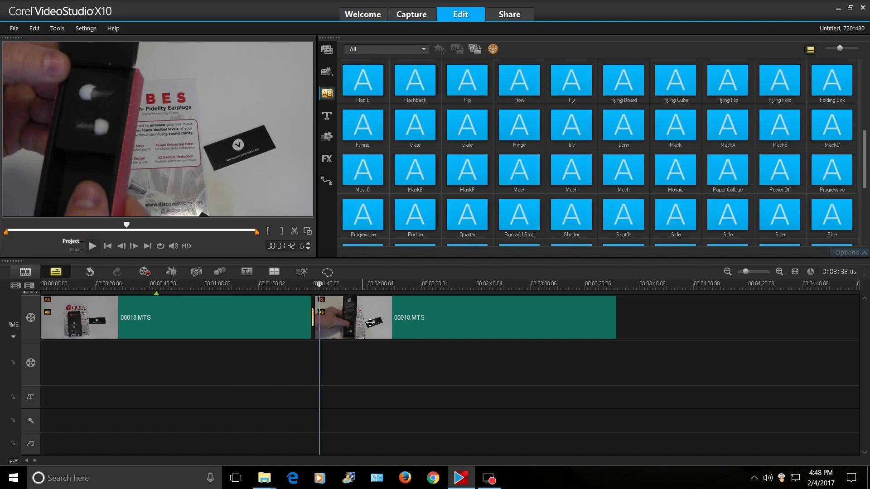
Check the first clip's context menu and drag the second clip onto the overlay track
{"action": "left_click", "coordinate": [319, 331]}
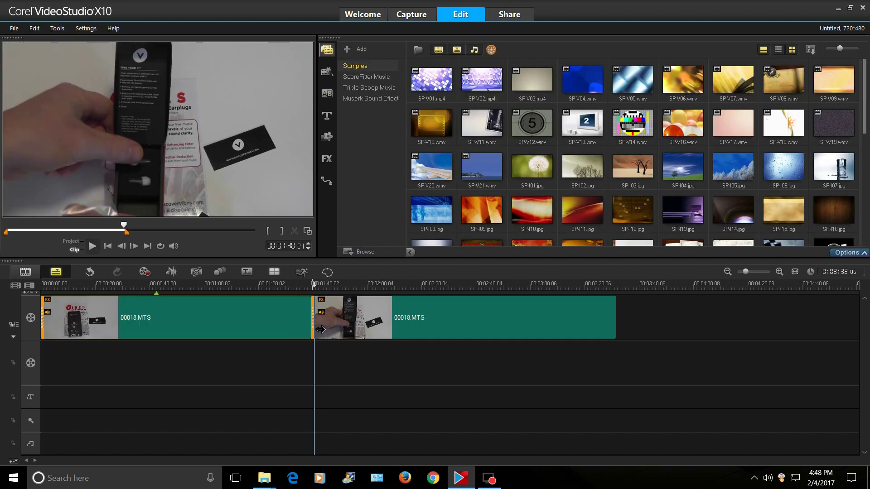
{"action": "right_click", "coordinate": [318, 332]}
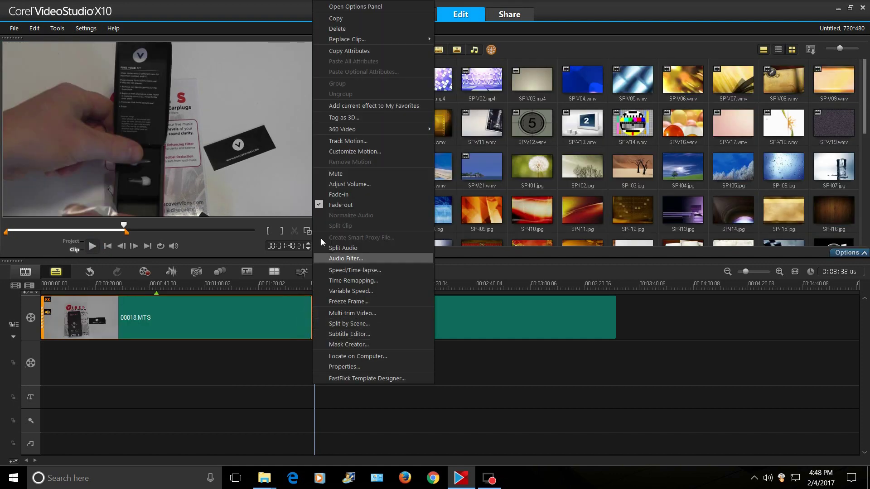
{"action": "left_click", "coordinate": [298, 336]}
{"action": "left_click", "coordinate": [322, 324]}
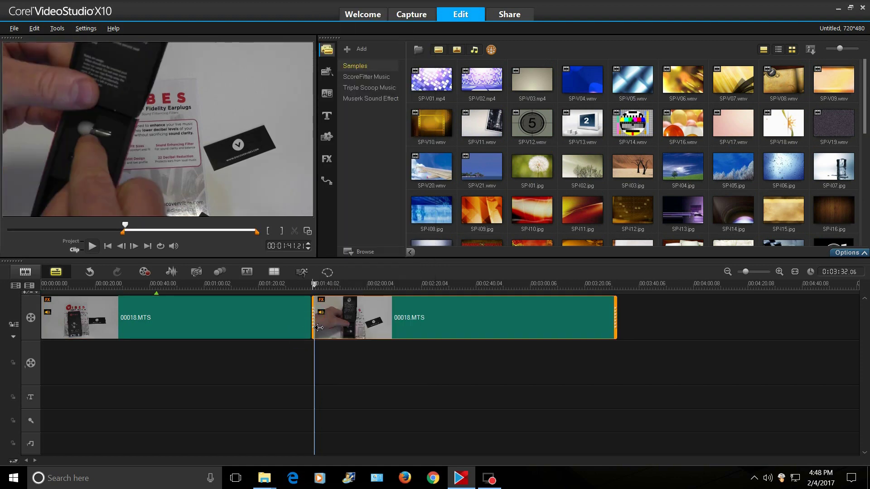
{"action": "left_click_drag", "start_coordinate": [344, 326], "coordinate": [370, 352]}
Return the second 00018.MTS clip to the video track and delete its Video Tuneup Plus filter
{"action": "left_click_drag", "start_coordinate": [348, 325], "coordinate": [325, 343]}
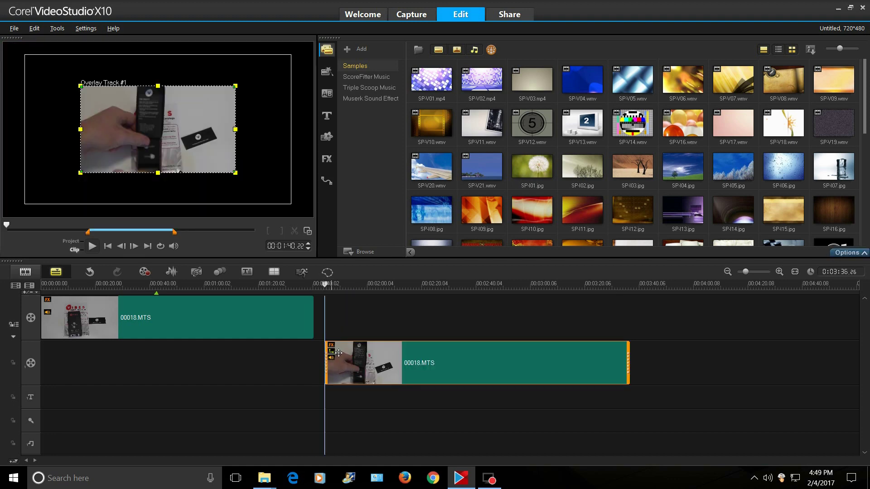
{"action": "double_click", "coordinate": [335, 352]}
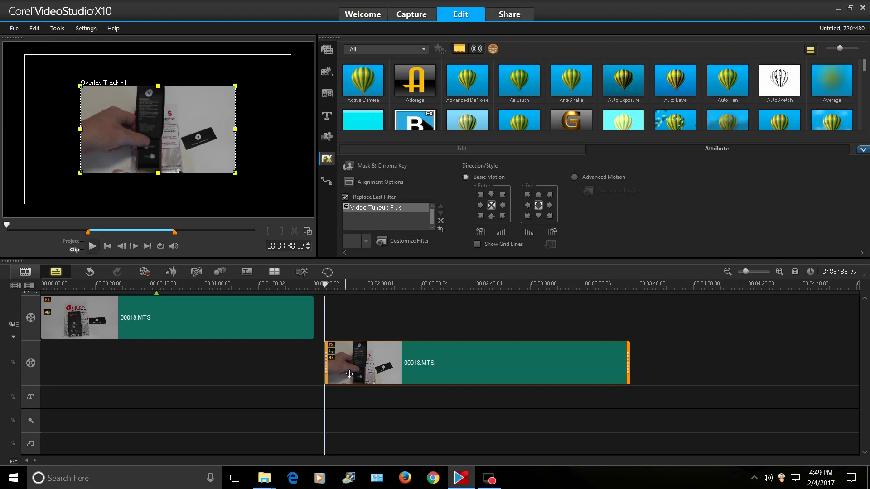
{"action": "left_click", "coordinate": [339, 353]}
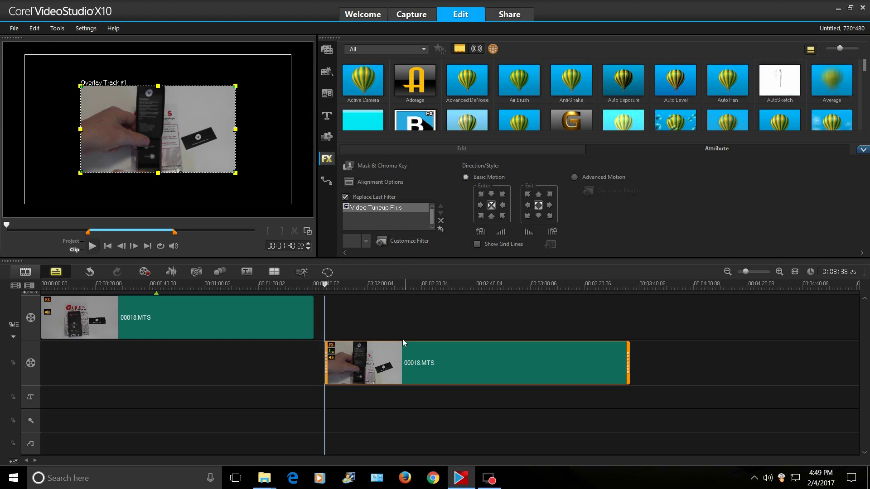
{"action": "left_click_drag", "start_coordinate": [368, 365], "coordinate": [357, 320]}
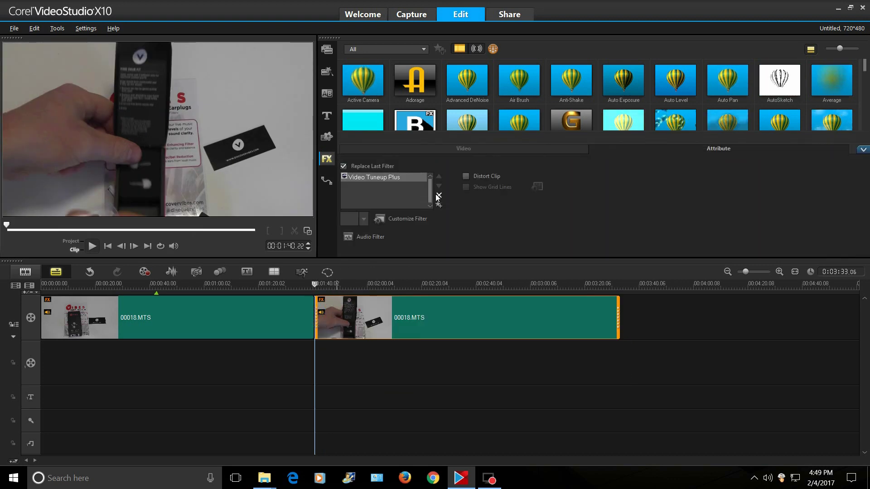
{"action": "left_click", "coordinate": [439, 196]}
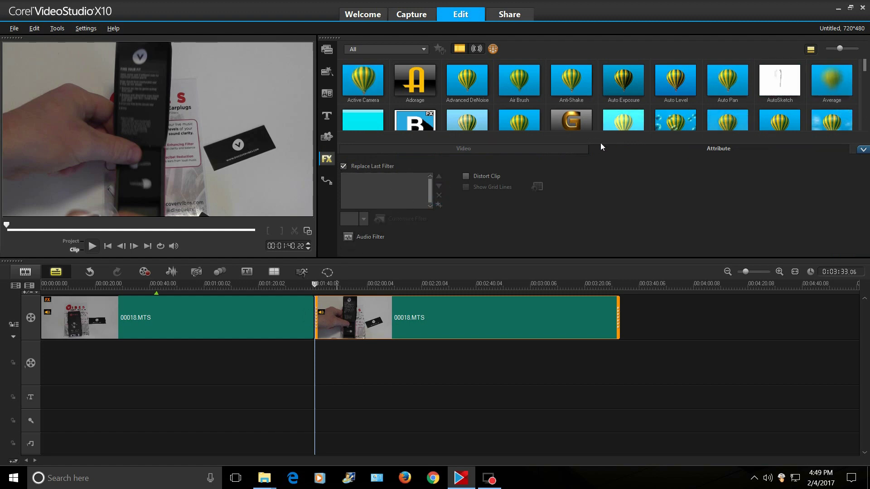
{"action": "left_click", "coordinate": [524, 150]}
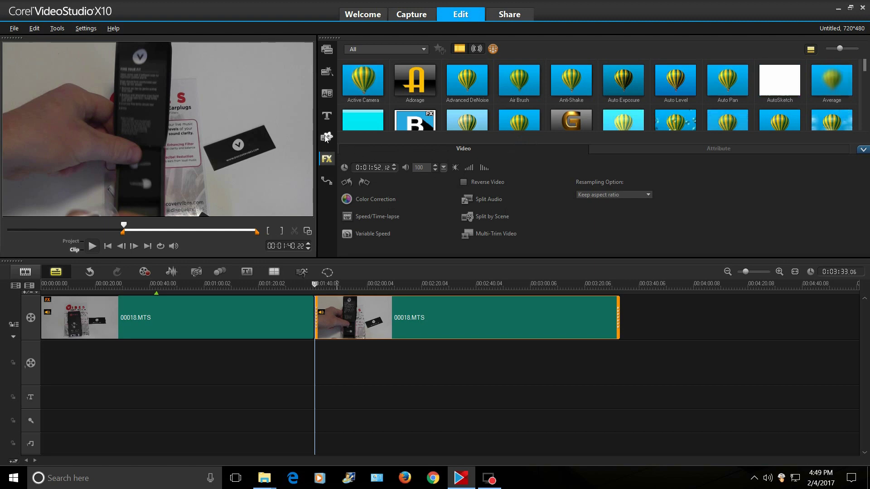
{"action": "left_click", "coordinate": [327, 94]}
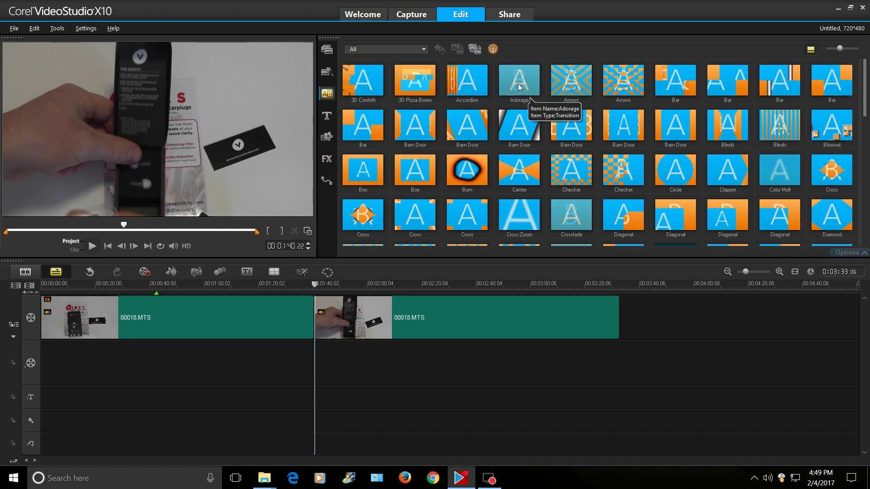
{"action": "left_click_drag", "start_coordinate": [524, 75], "coordinate": [317, 322]}
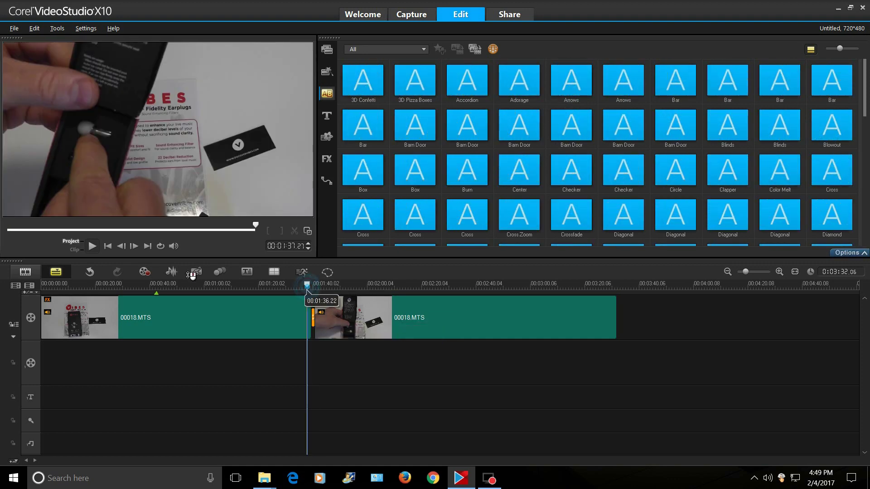
{"action": "left_click", "coordinate": [92, 246]}
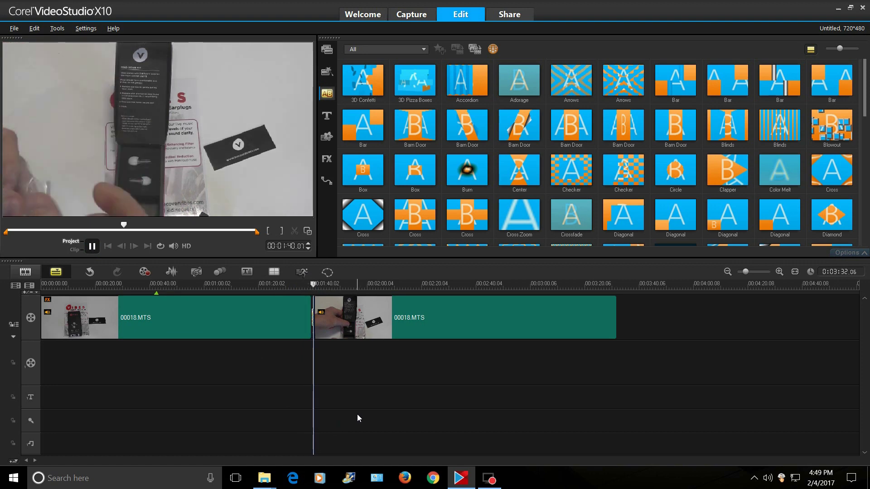
{"action": "left_click", "coordinate": [90, 246]}
{"action": "double_click", "coordinate": [313, 318]}
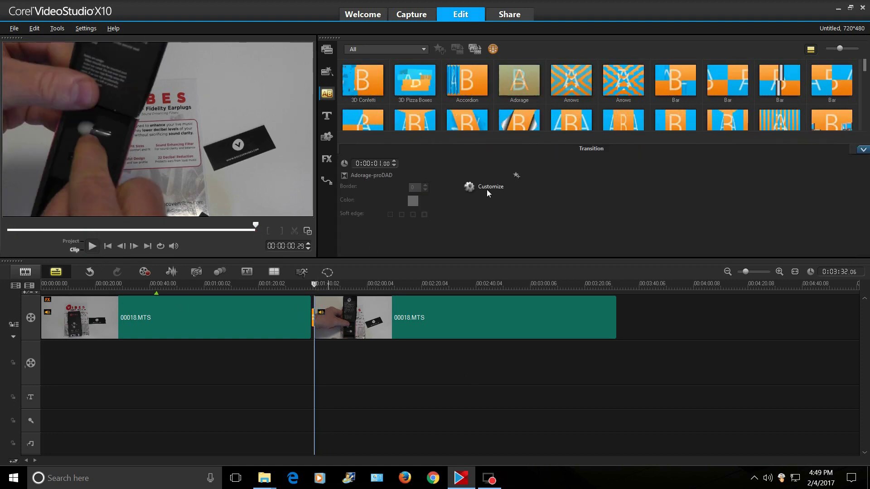
{"action": "left_click", "coordinate": [491, 186]}
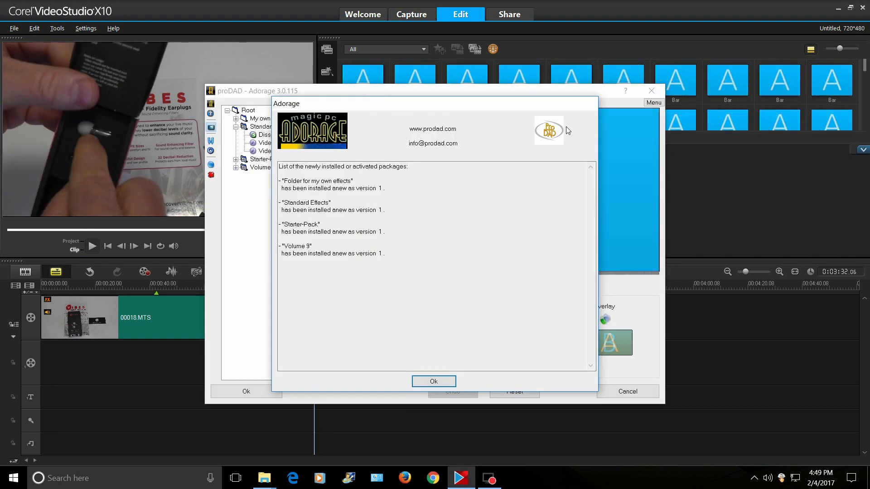
{"action": "left_click", "coordinate": [436, 386]}
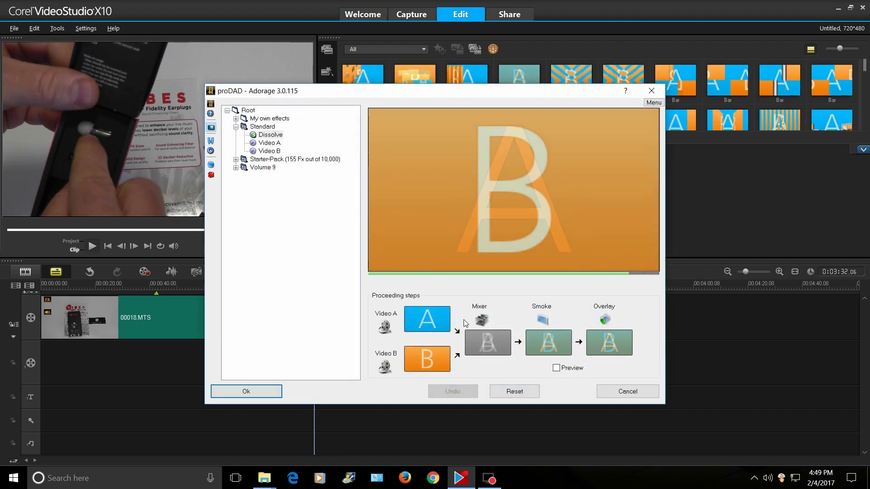
Close the Adorage window, drop Crossfade onto the clip junction, and zoom in to select it
{"action": "key", "text": "Return"}
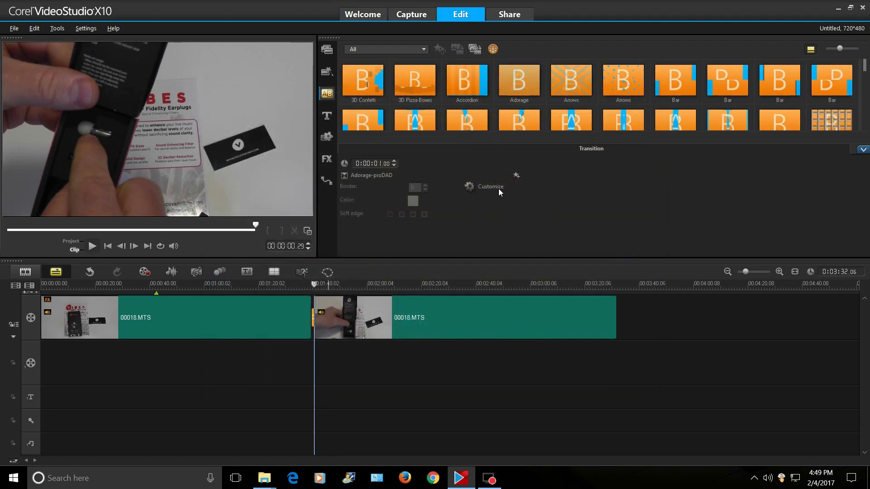
{"action": "scroll", "coordinate": [537, 106], "scroll_direction": "down", "scroll_amount": 2}
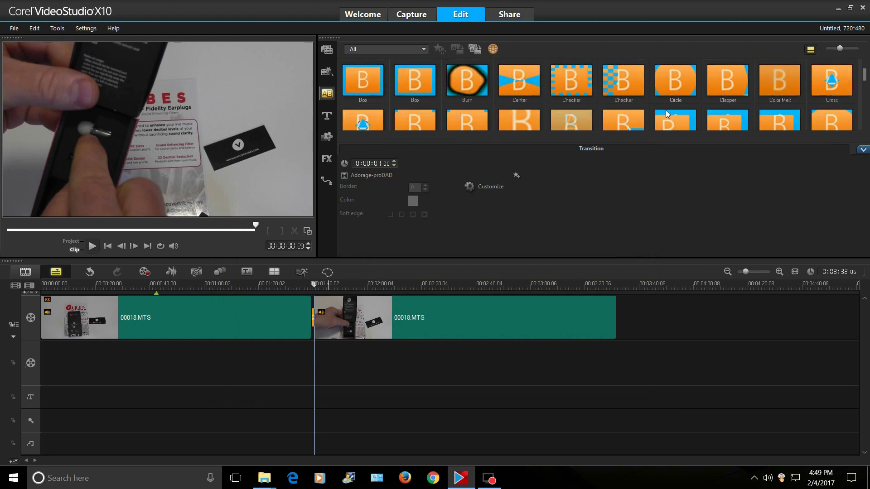
{"action": "scroll", "coordinate": [649, 108], "scroll_direction": "down", "scroll_amount": 2}
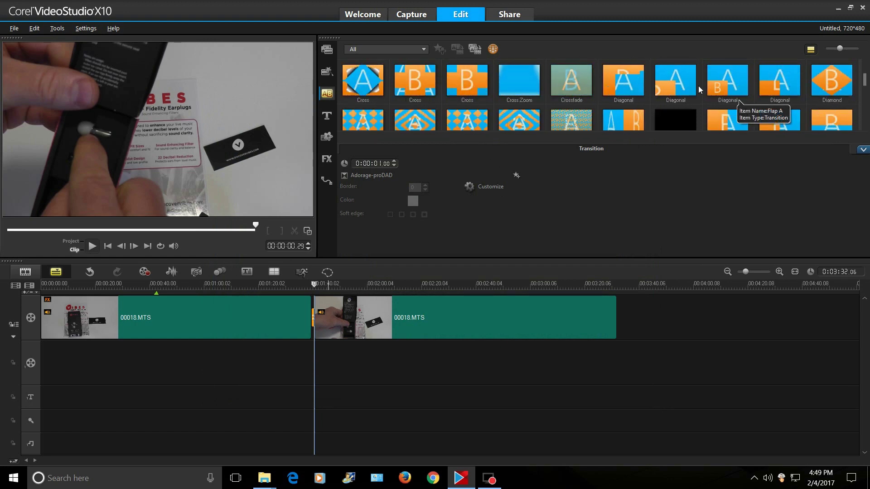
{"action": "left_click", "coordinate": [571, 77]}
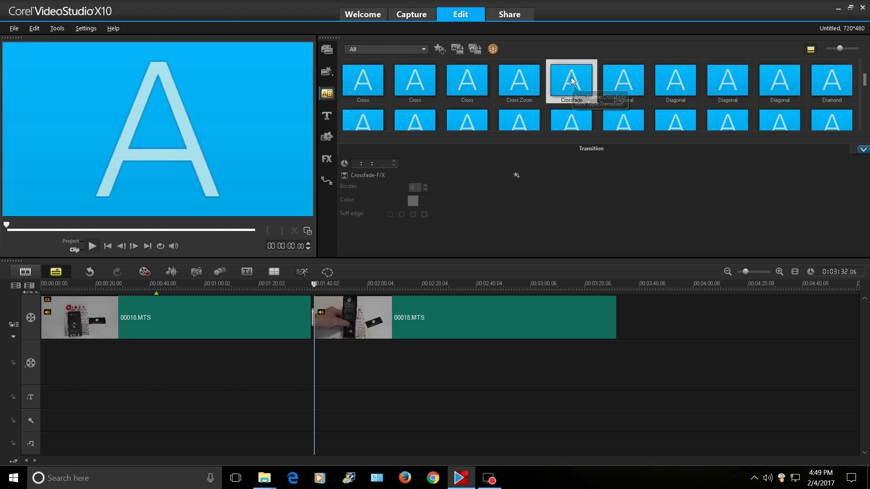
{"action": "left_click_drag", "start_coordinate": [571, 77], "coordinate": [329, 318]}
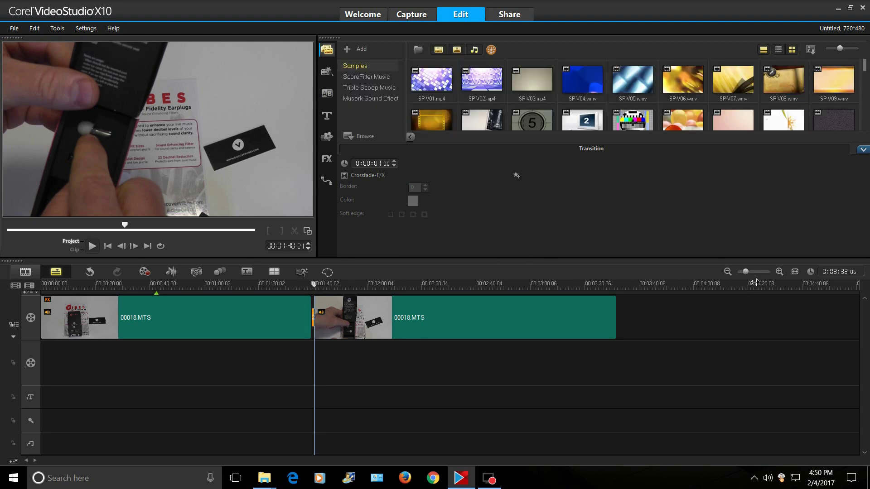
{"action": "left_click_drag", "start_coordinate": [749, 276], "coordinate": [770, 273]}
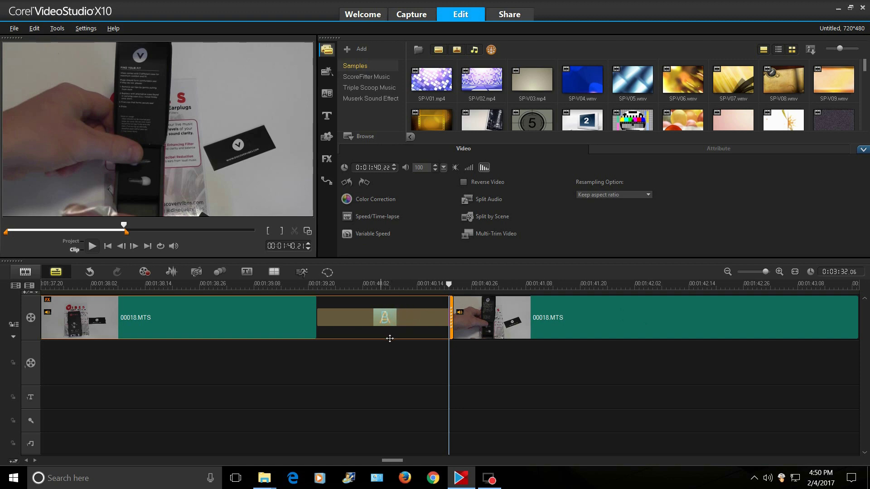
{"action": "left_click", "coordinate": [378, 325]}
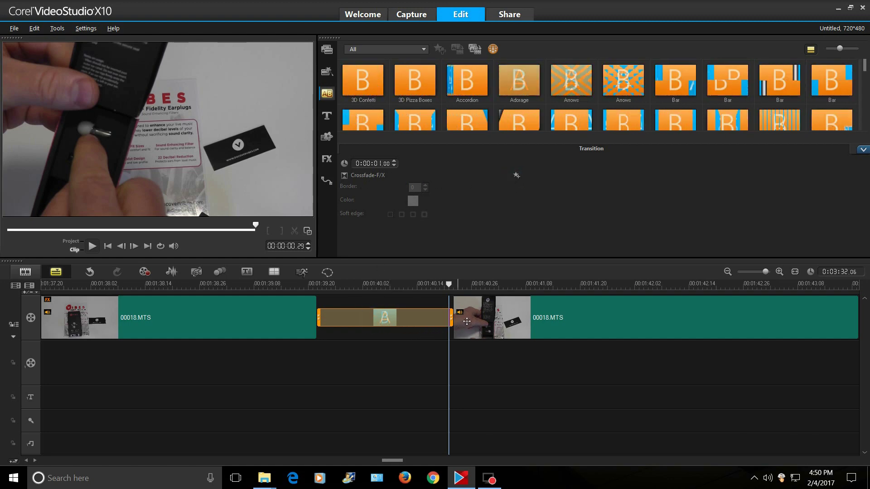
Drag the Crossfade's edge out to 1.20 seconds and play the transition back
{"action": "left_click_drag", "start_coordinate": [461, 328], "coordinate": [555, 320]}
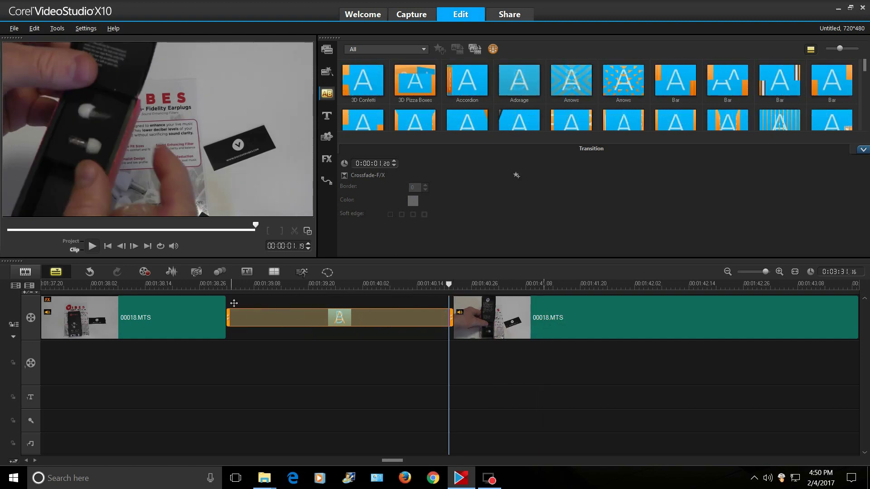
{"action": "left_click", "coordinate": [193, 285]}
{"action": "left_click", "coordinate": [275, 376]}
{"action": "key", "text": "space"}
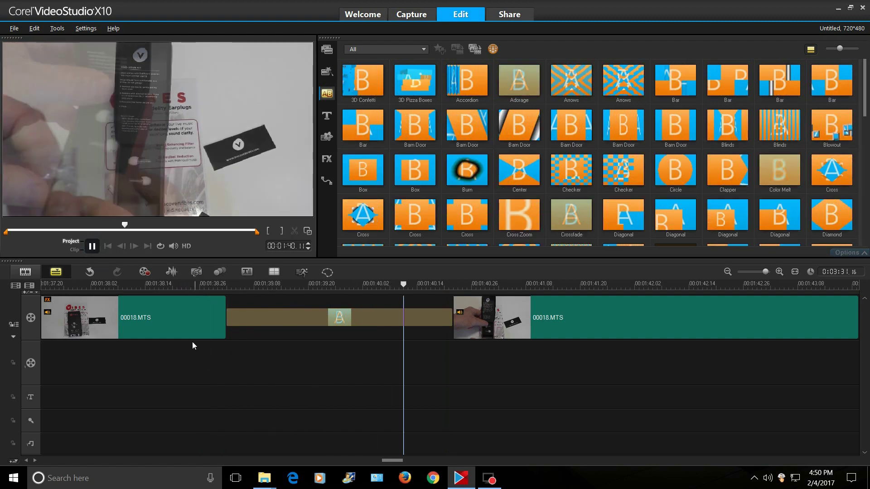
{"action": "left_click", "coordinate": [92, 246]}
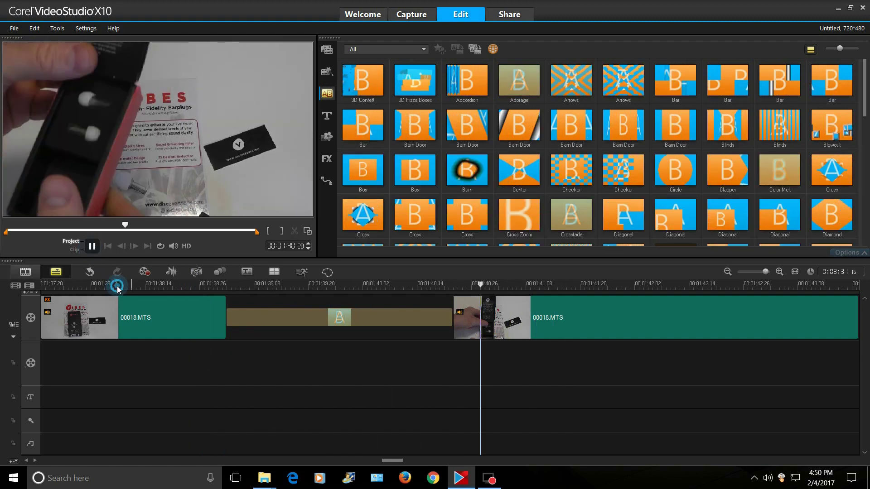
{"action": "left_click", "coordinate": [113, 285]}
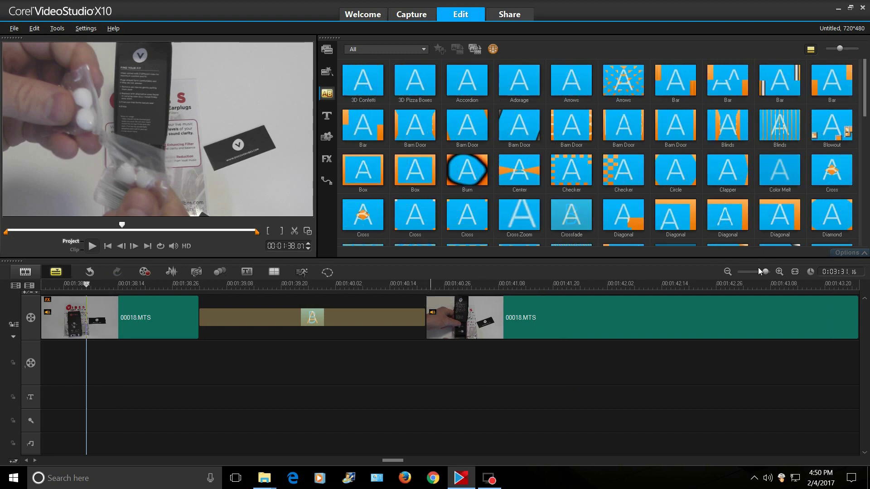
Zoom the timeline out to the whole project and replay the crossfade from 01:38.02
{"action": "left_click_drag", "start_coordinate": [767, 272], "coordinate": [744, 272]}
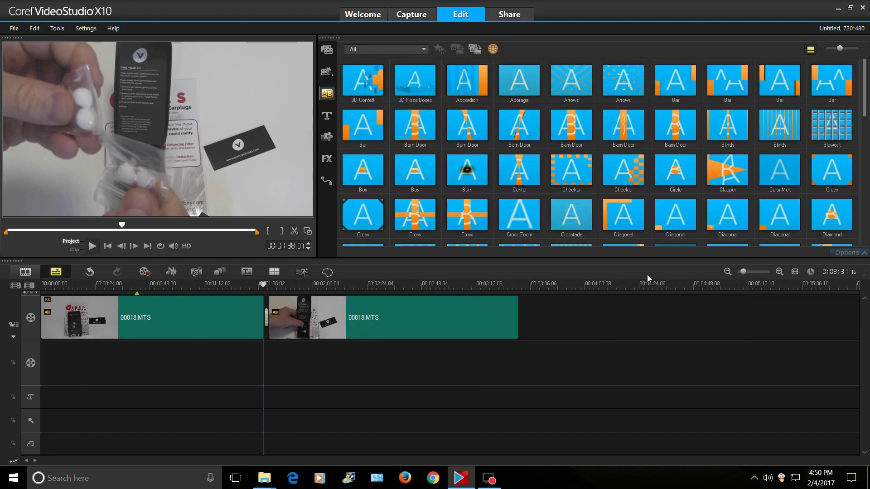
{"action": "left_click", "coordinate": [232, 287]}
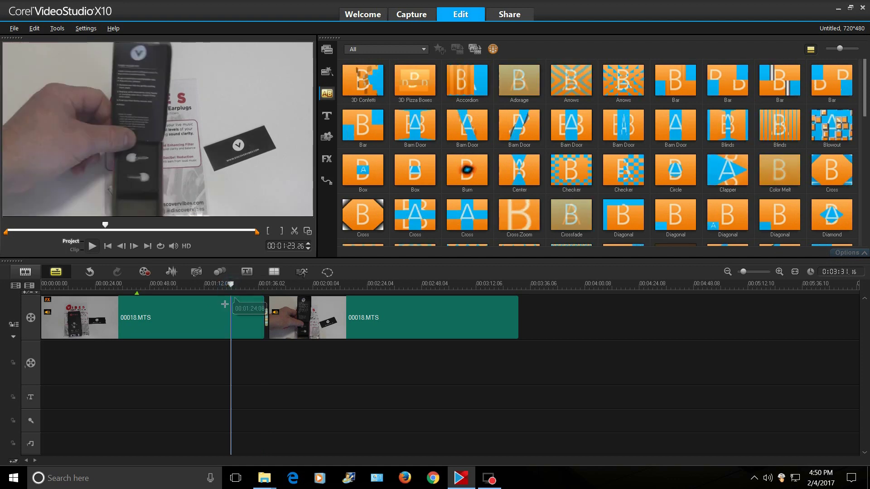
{"action": "left_click", "coordinate": [92, 246]}
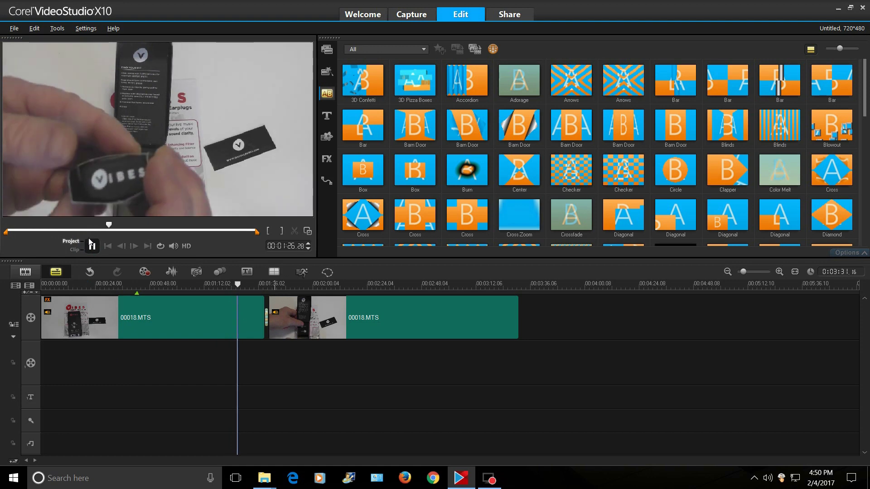
{"action": "left_click", "coordinate": [263, 285]}
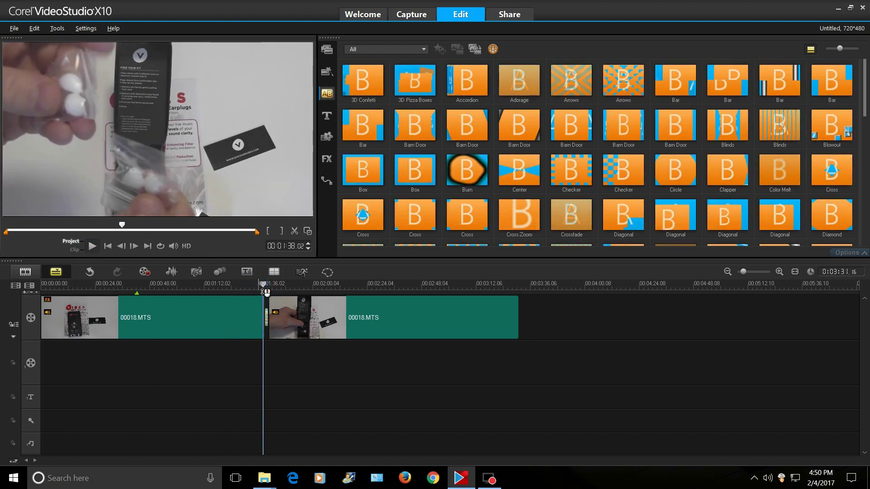
{"action": "left_click", "coordinate": [92, 247]}
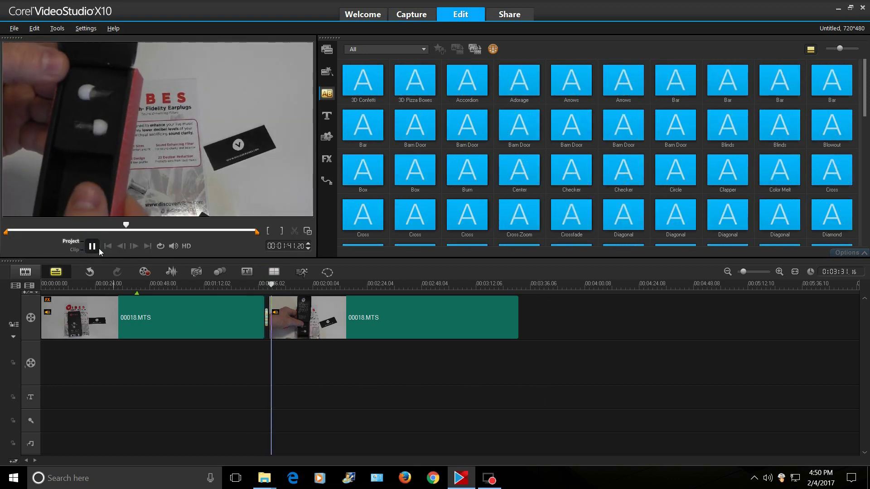
{"action": "key", "text": "space"}
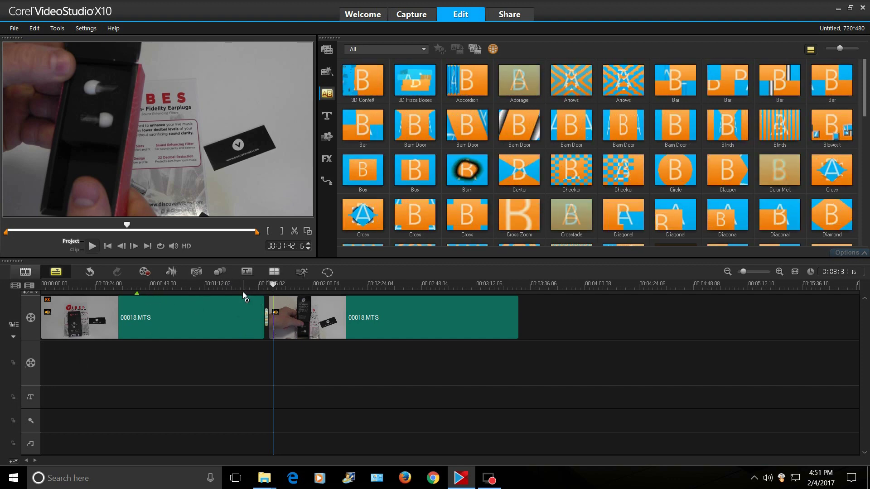
Open Auto Music and load the ScoreFitter Category, Song and Version lists
{"action": "left_click", "coordinate": [197, 271]}
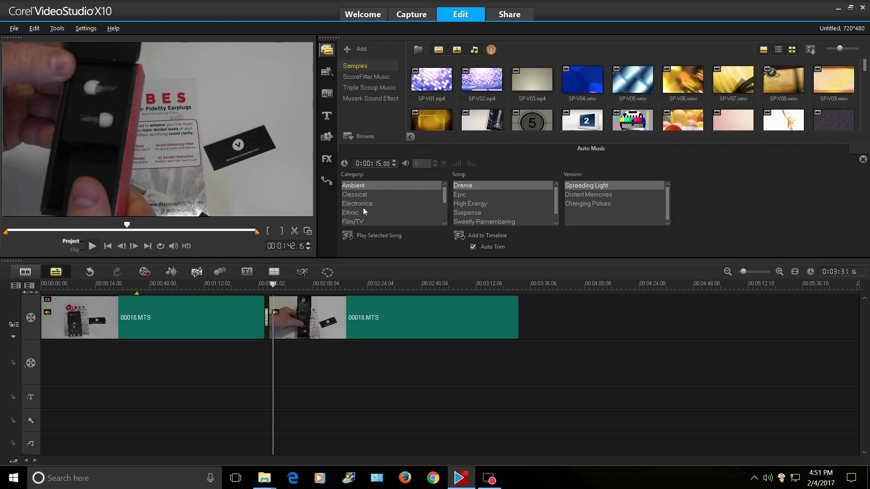
{"action": "left_click", "coordinate": [368, 78]}
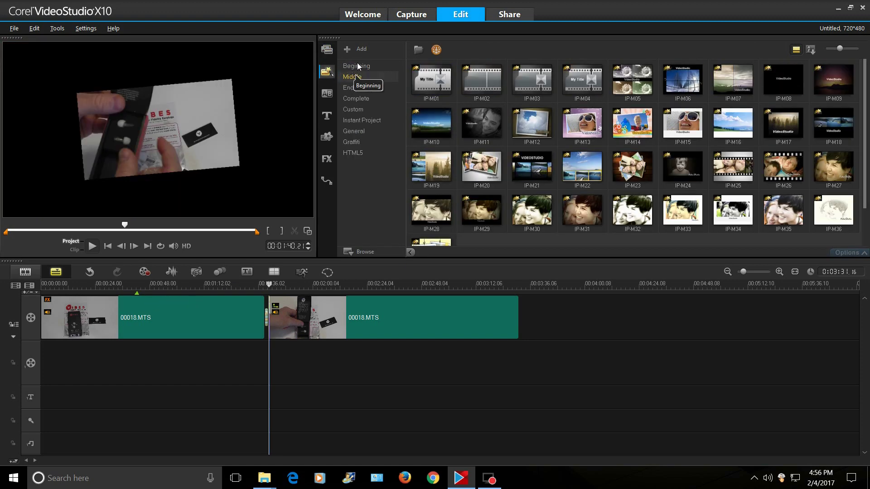
Cycle through Beginning, Middle, Ending, Complete, Custom, General, Graffiti and HTML5 templates, ending on Beginning
{"action": "left_click", "coordinate": [358, 66]}
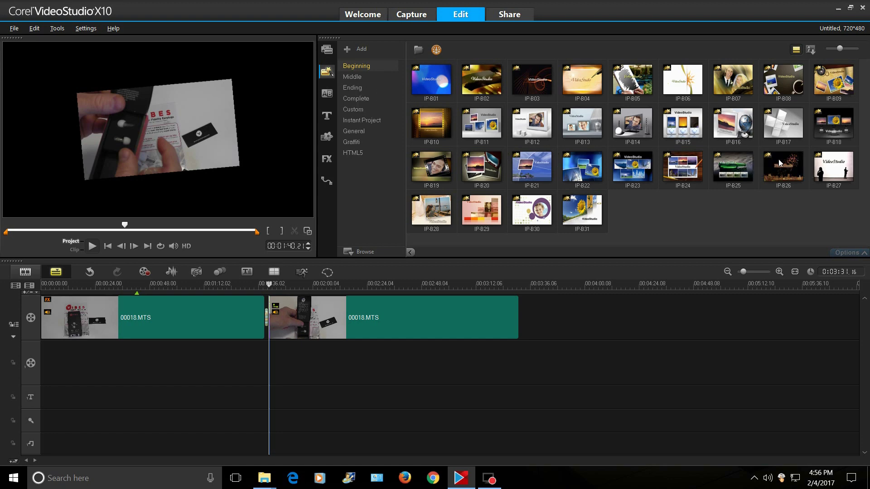
{"action": "left_click", "coordinate": [352, 76]}
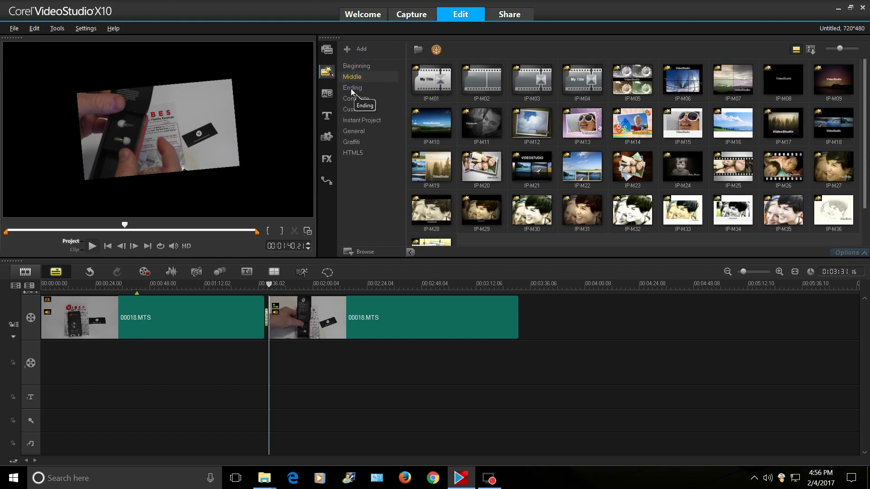
{"action": "left_click", "coordinate": [351, 89]}
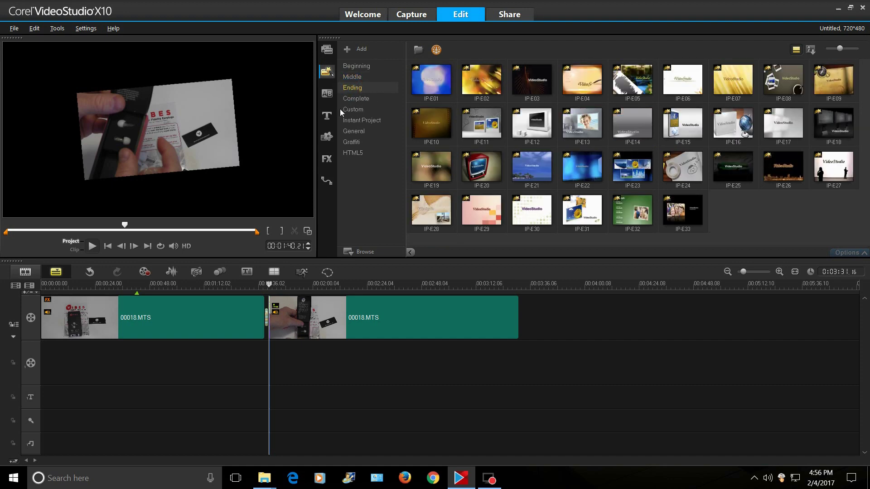
{"action": "left_click", "coordinate": [354, 98]}
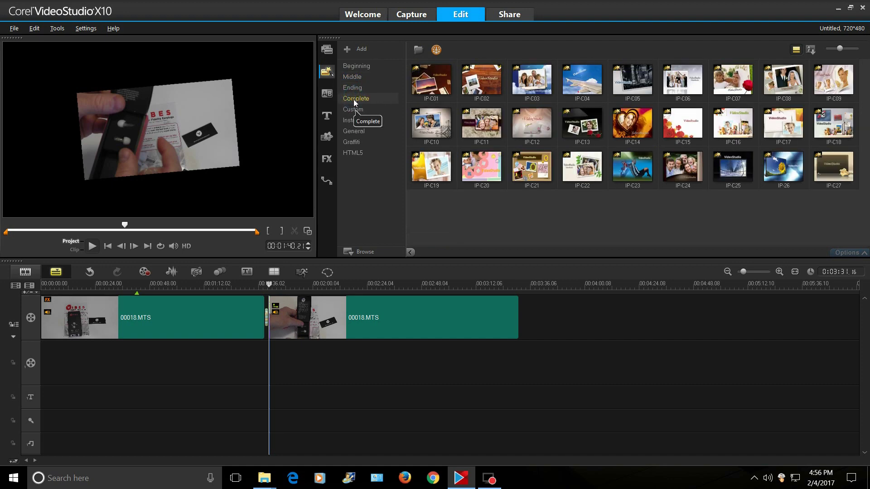
{"action": "left_click", "coordinate": [353, 110]}
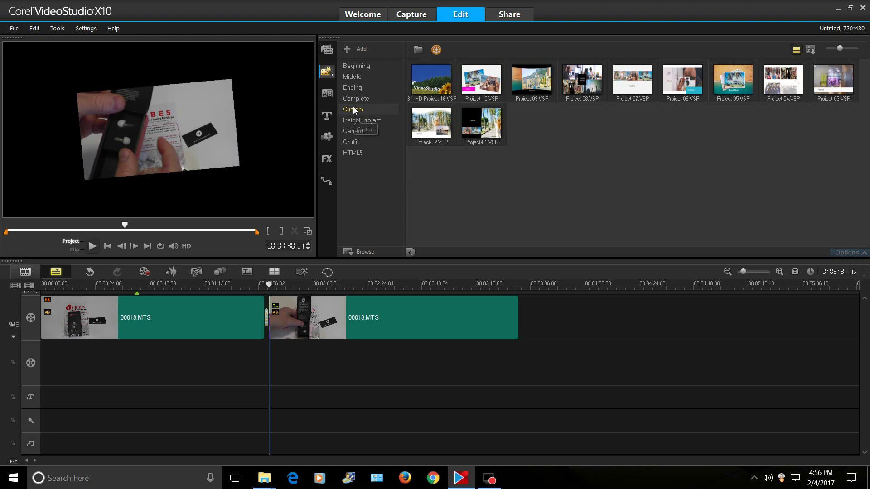
{"action": "left_click", "coordinate": [356, 121]}
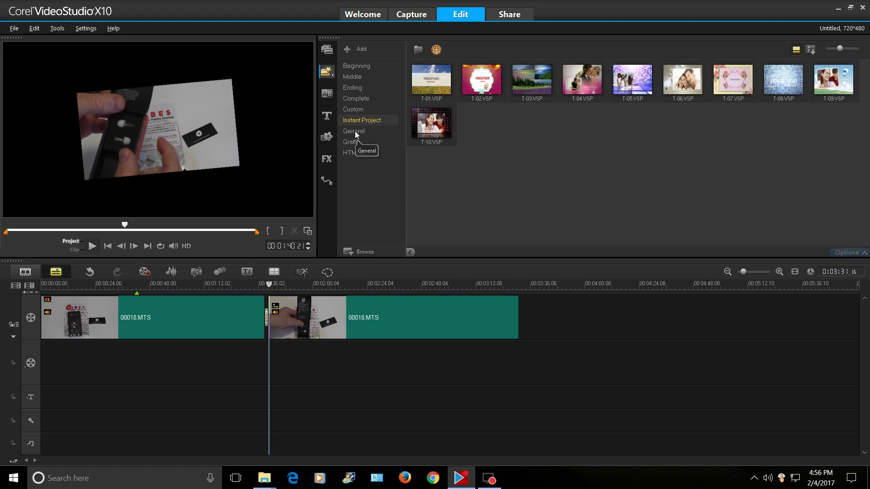
{"action": "left_click", "coordinate": [354, 131]}
{"action": "left_click", "coordinate": [350, 142]}
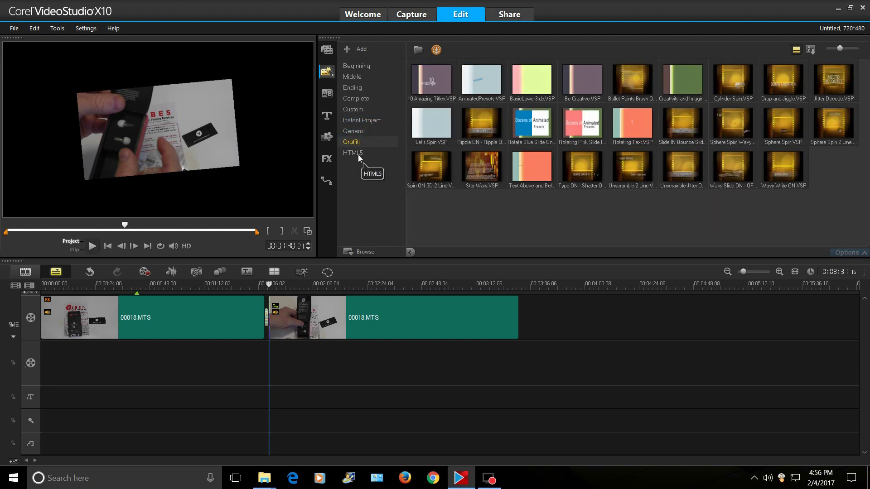
{"action": "left_click", "coordinate": [356, 155]}
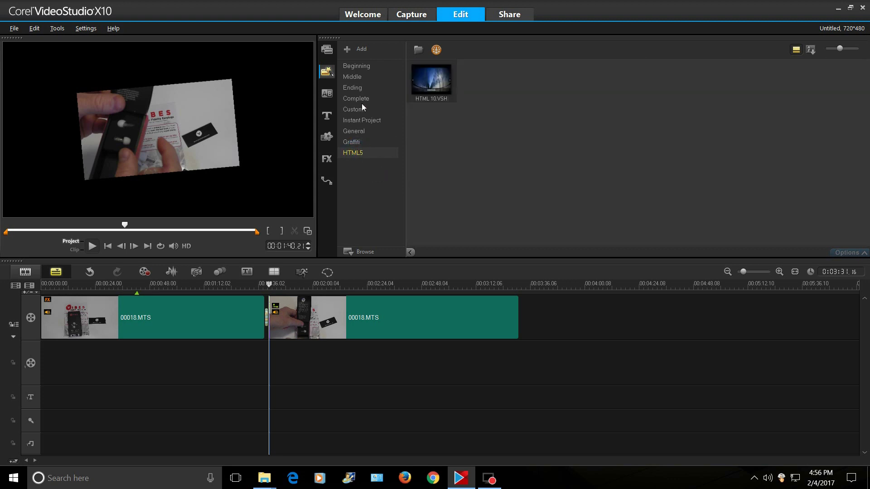
{"action": "left_click", "coordinate": [356, 67]}
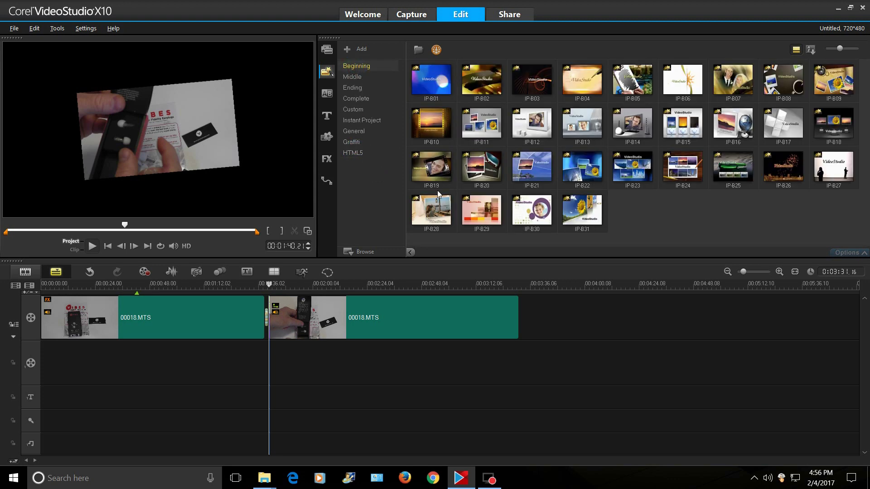